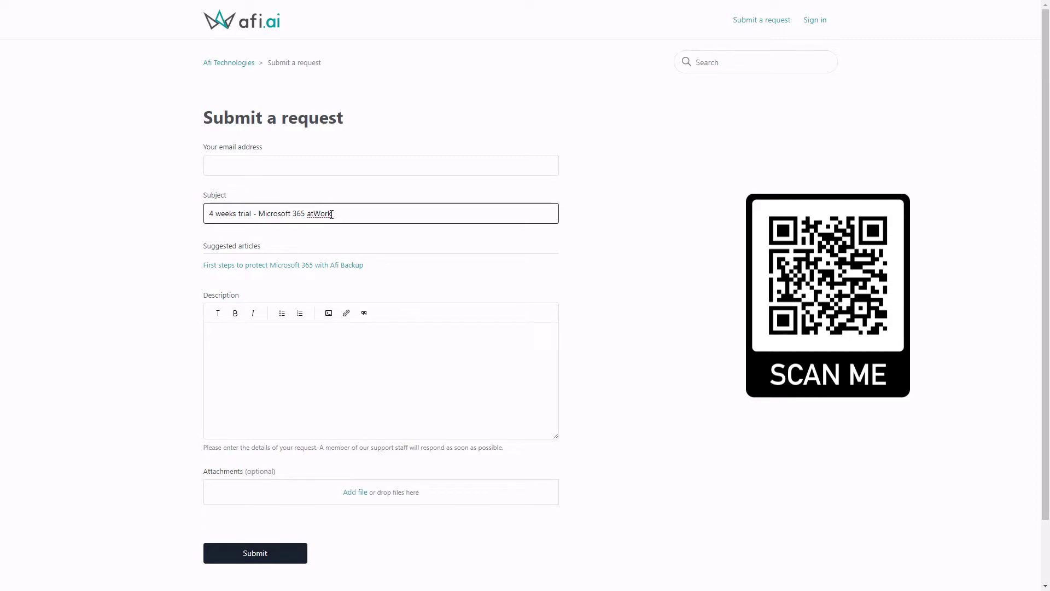
Step: Finish entering the subject '4 weeks trial - Microsoft 365 atWork' on the support request
key("Tab")
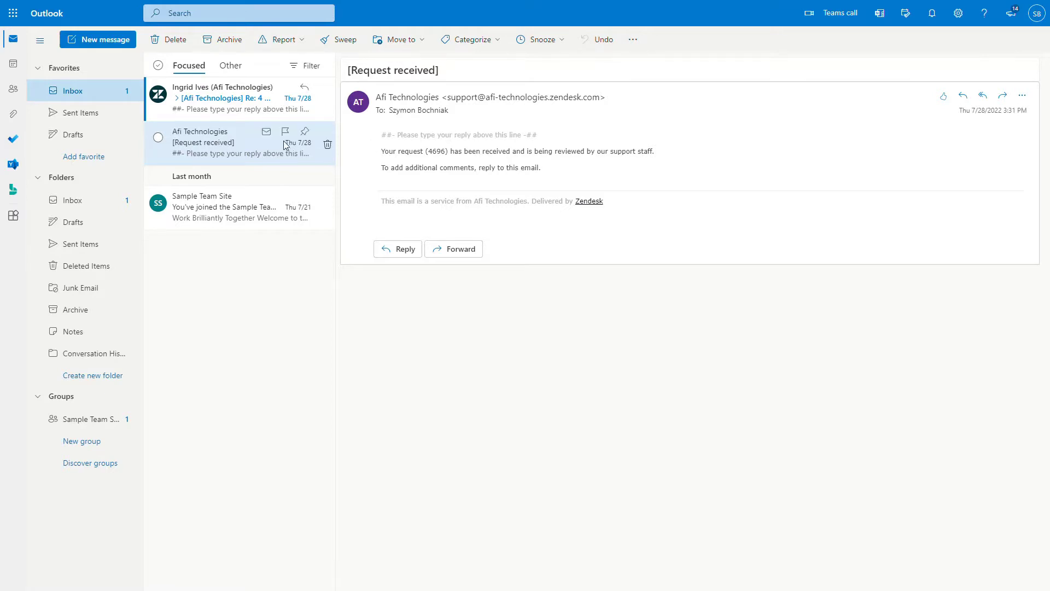
Step: Read the Afi Technologies reply about the trial request in the Inbox
left_click(235, 110)
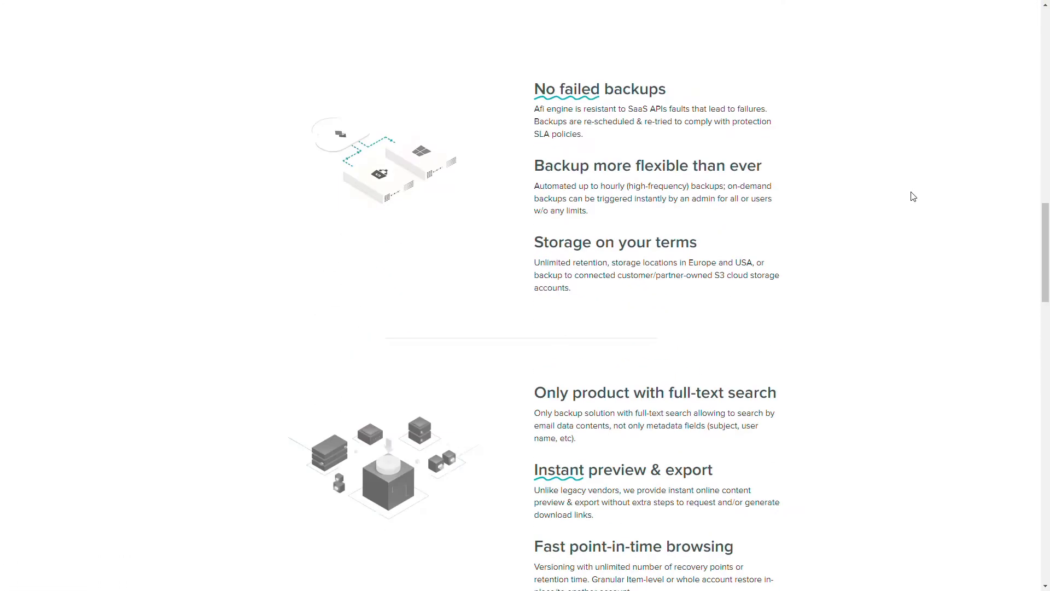
scroll(913, 196, "up", 4)
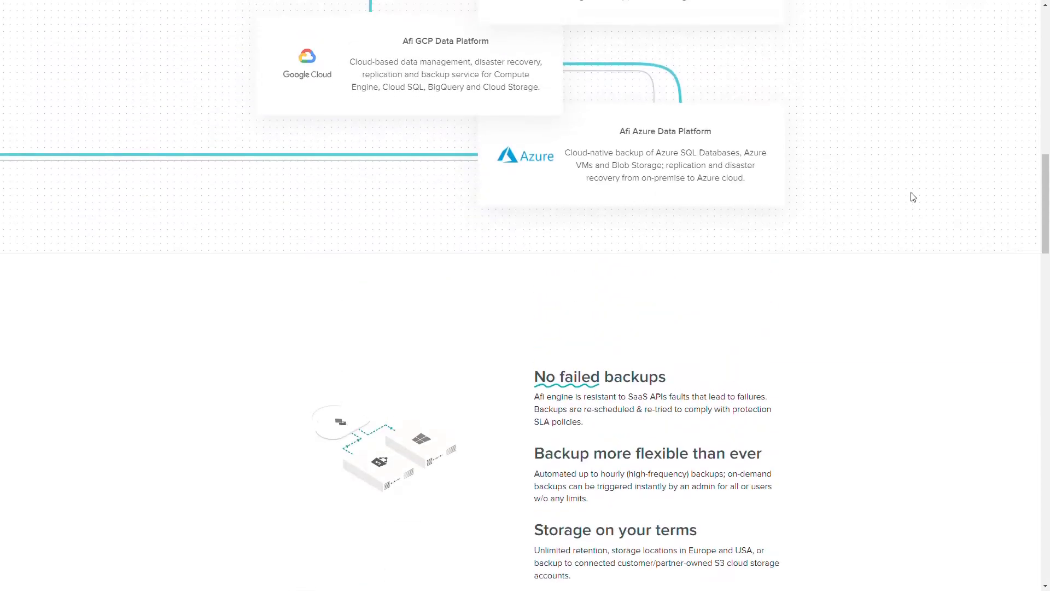
scroll(913, 197, "down", 5)
scroll(913, 197, "down", 18)
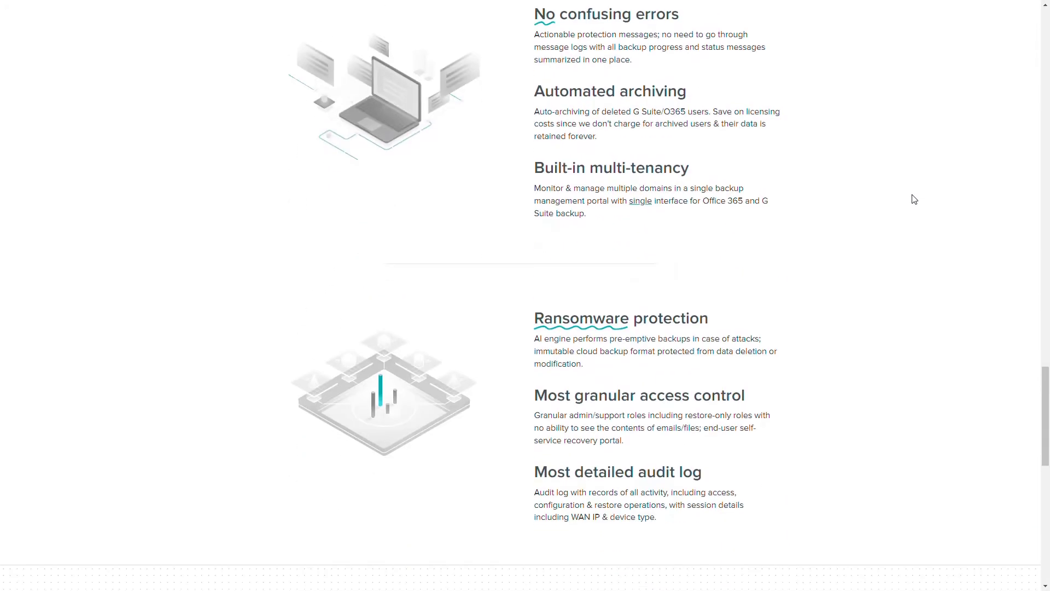
scroll(913, 198, "down", 6)
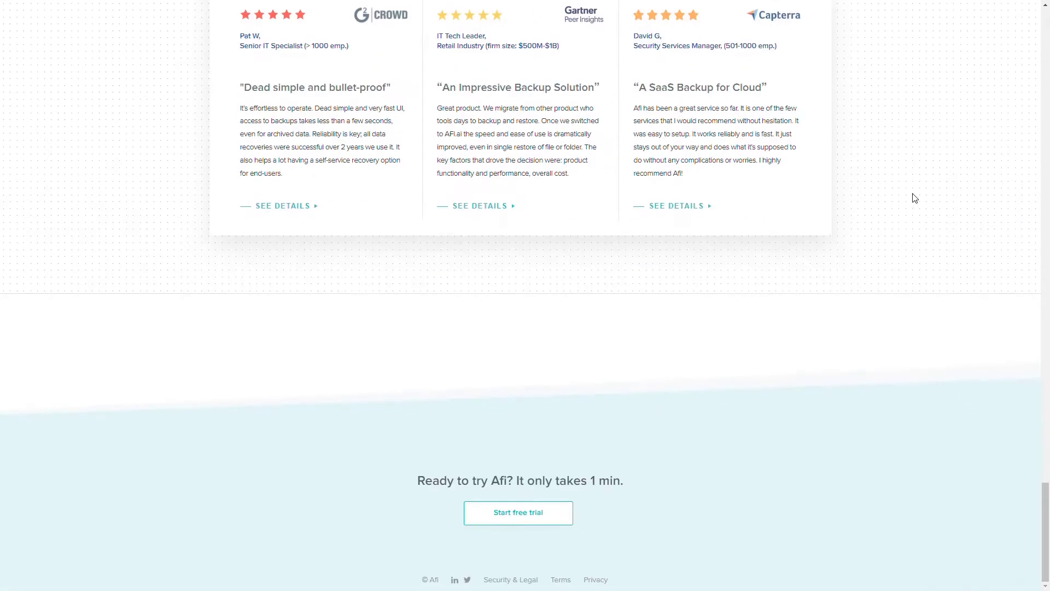
scroll(915, 198, "up", 4)
scroll(915, 198, "up", 6)
scroll(914, 197, "down", 6)
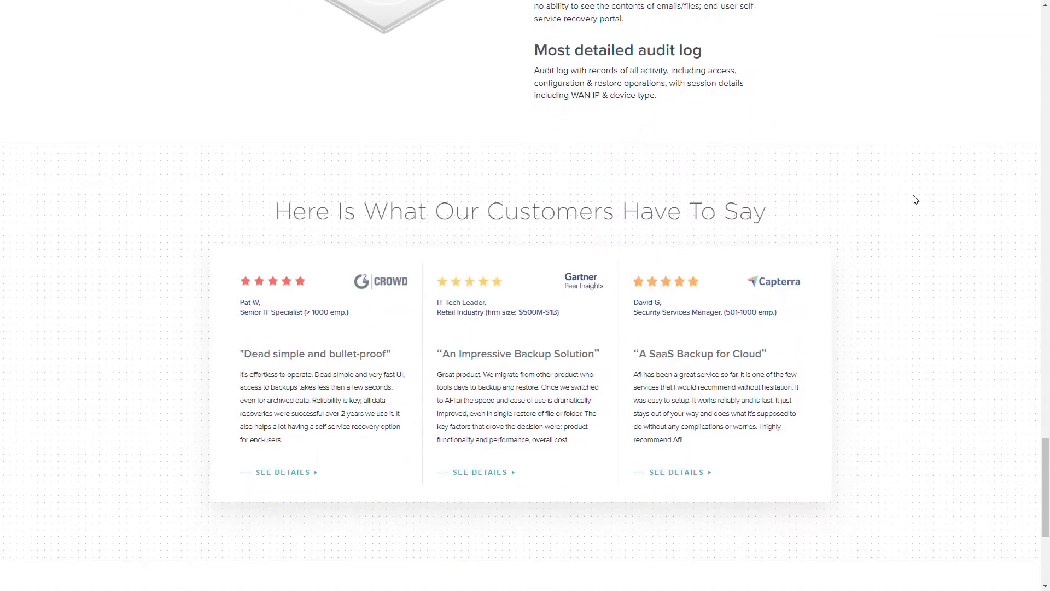
scroll(916, 199, "up", 7)
scroll(916, 199, "up", 15)
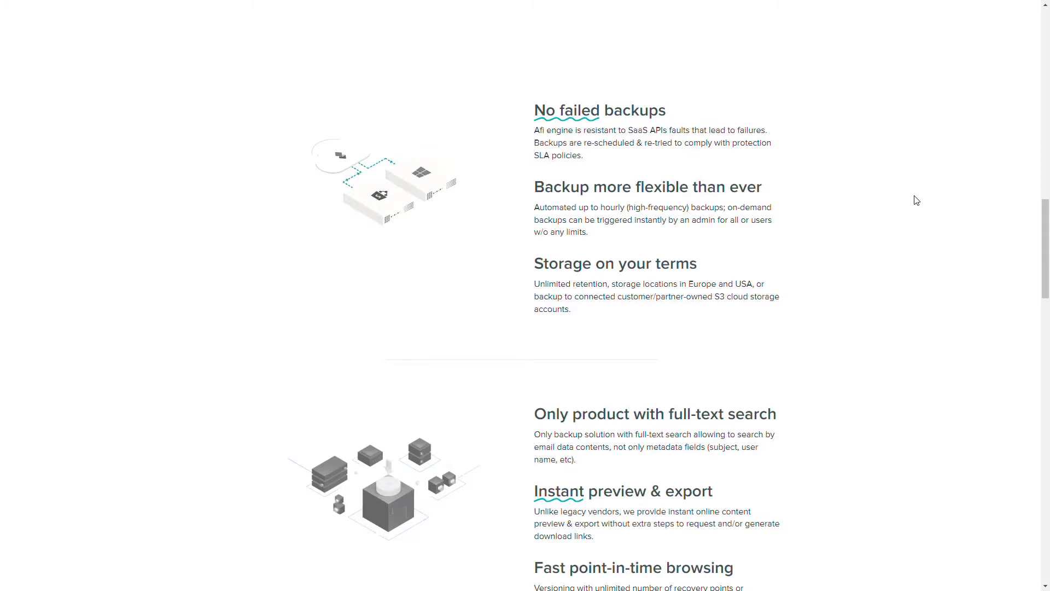
scroll(917, 200, "up", 5)
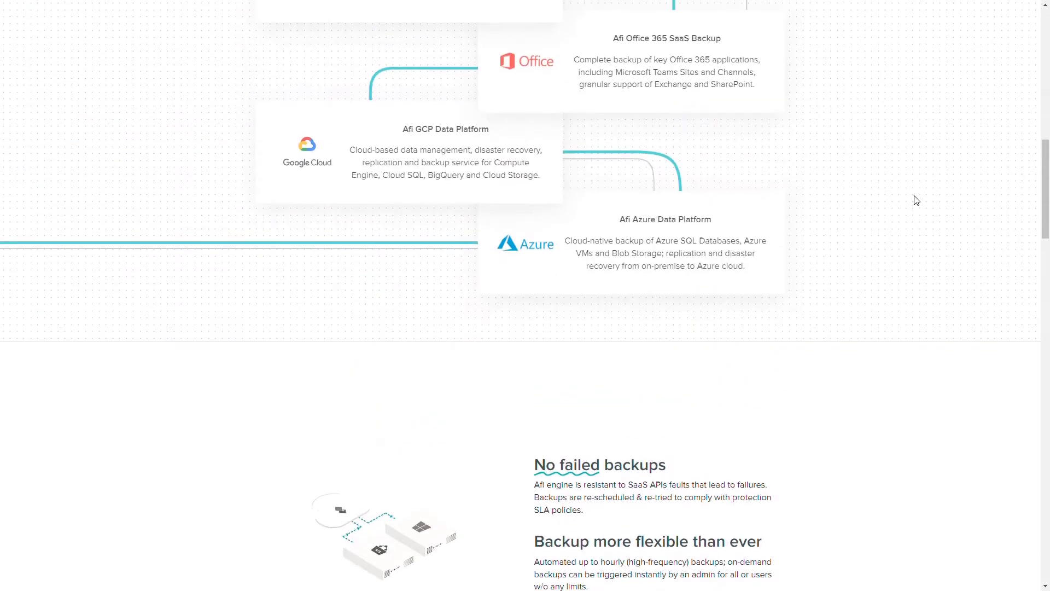
scroll(917, 201, "up", 6)
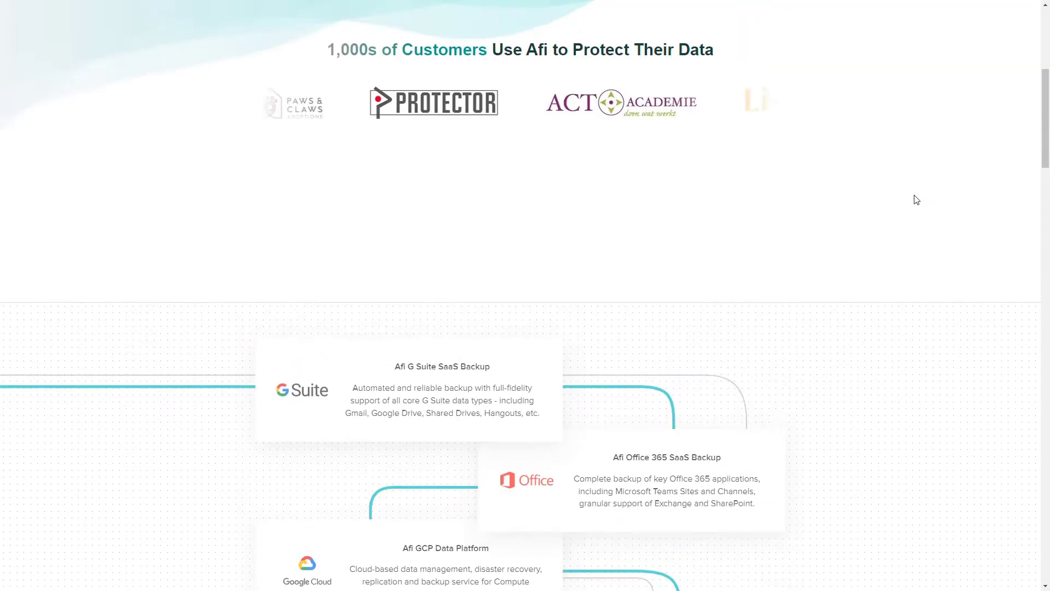
scroll(916, 200, "up", 5)
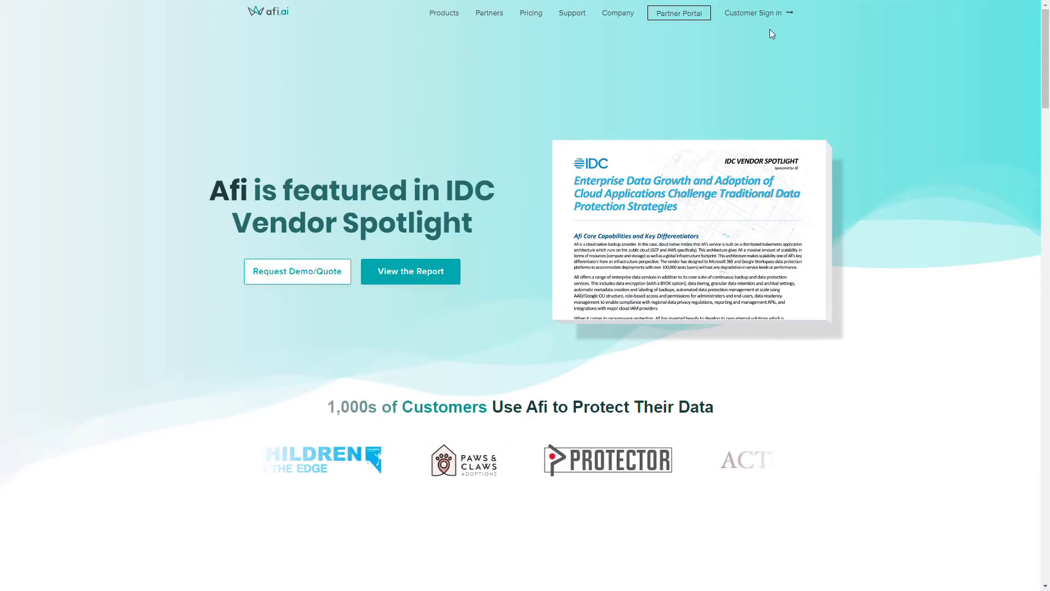
Step: Go to the Afi.ai Customer Sign in page from the top navigation
left_click(766, 16)
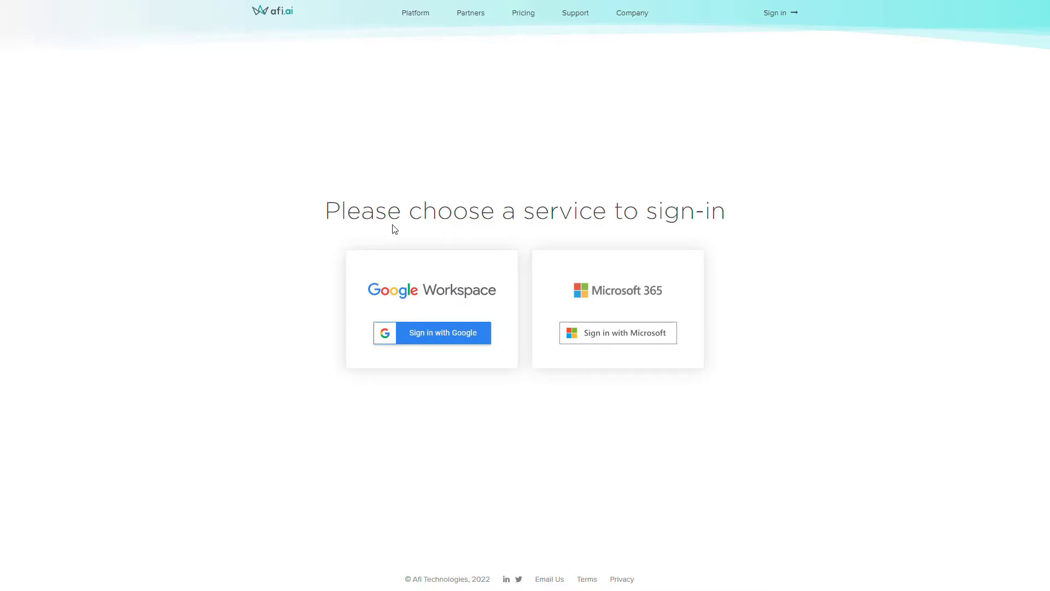
Step: Sign in with the Microsoft 365 admin account and consent on behalf of the organization
left_click(640, 338)
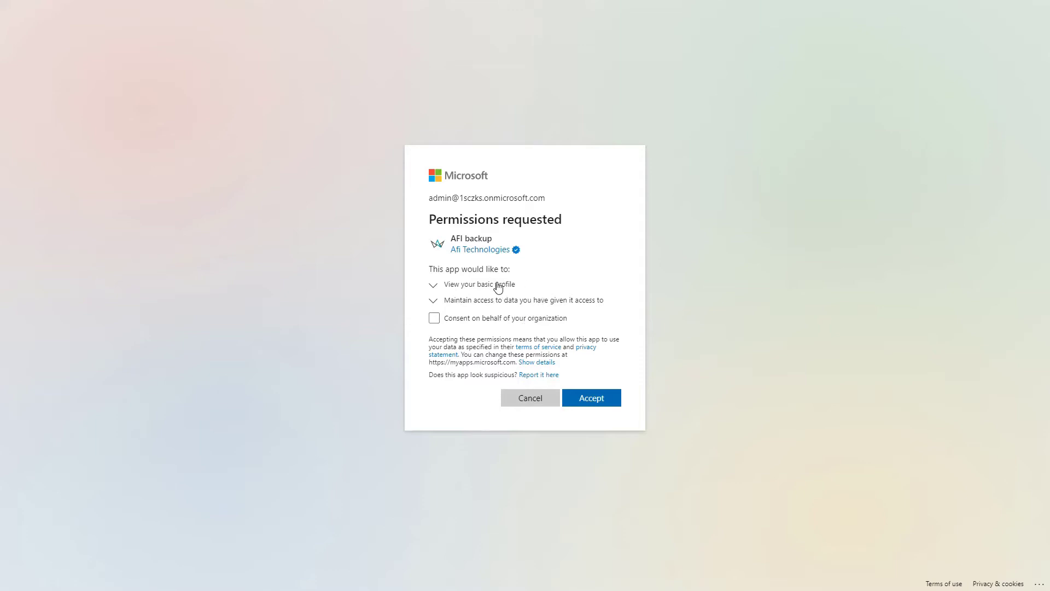
left_click(504, 322)
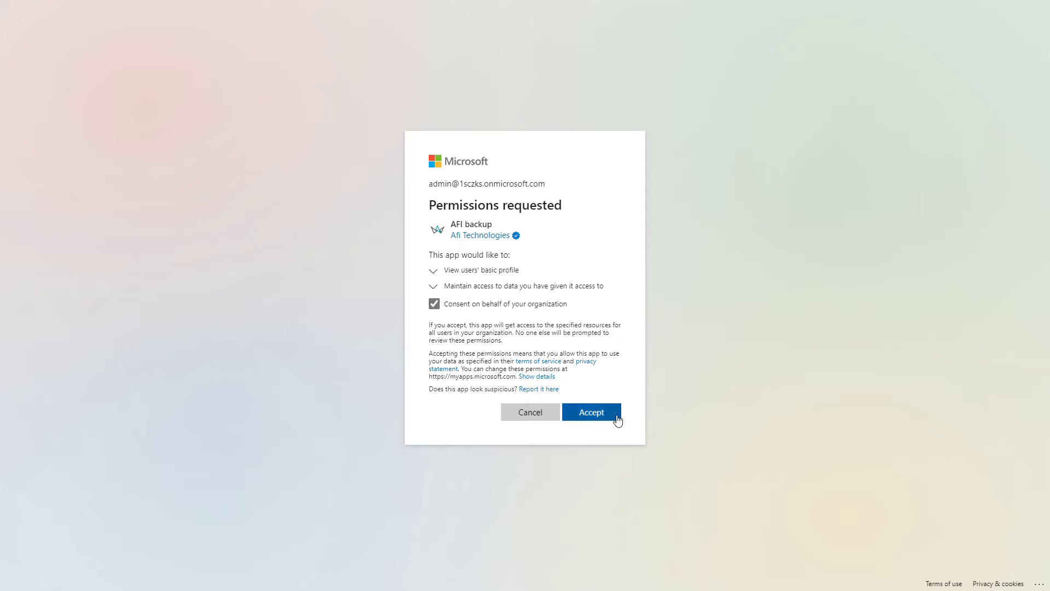
Step: Accept the permissions requested by the AFI backup app
left_click(591, 412)
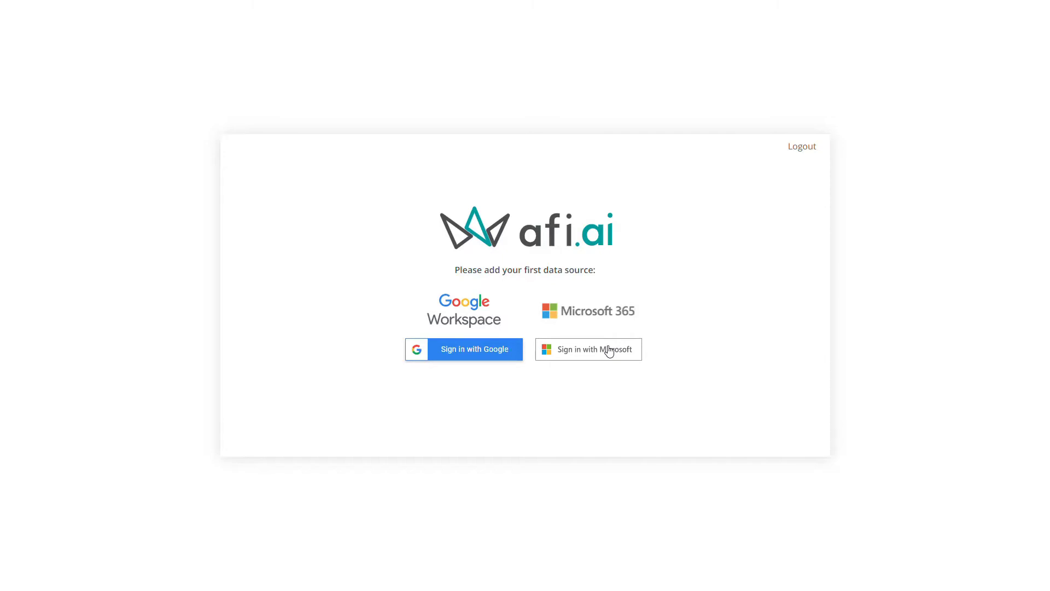
Step: Add Microsoft 365 as the first data source and accept the app's organization-wide permissions
left_click(610, 351)
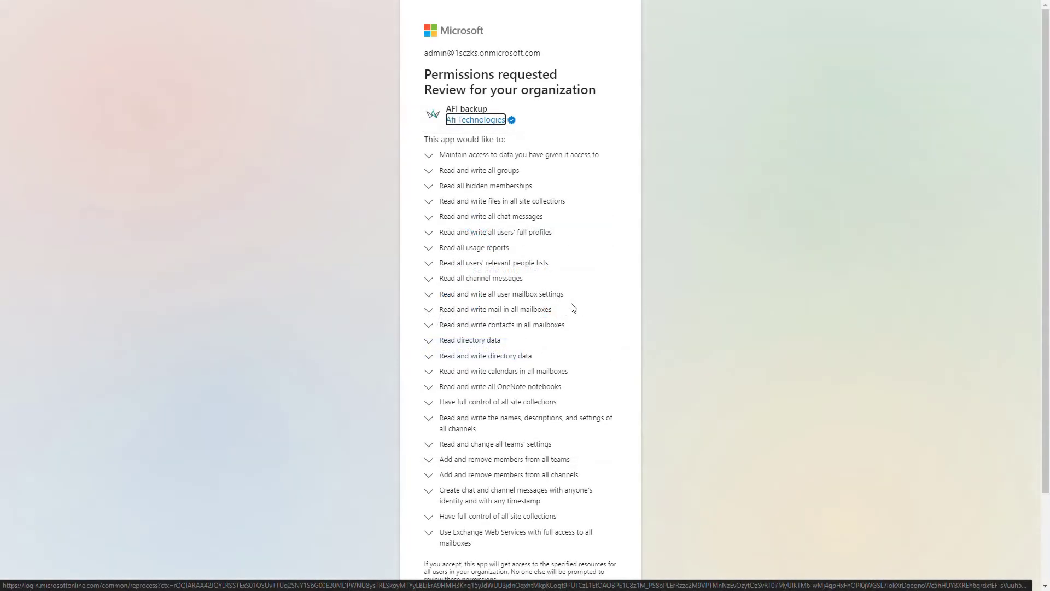
scroll(574, 308, "down", 2)
scroll(571, 313, "up", 2)
scroll(537, 337, "down", 2)
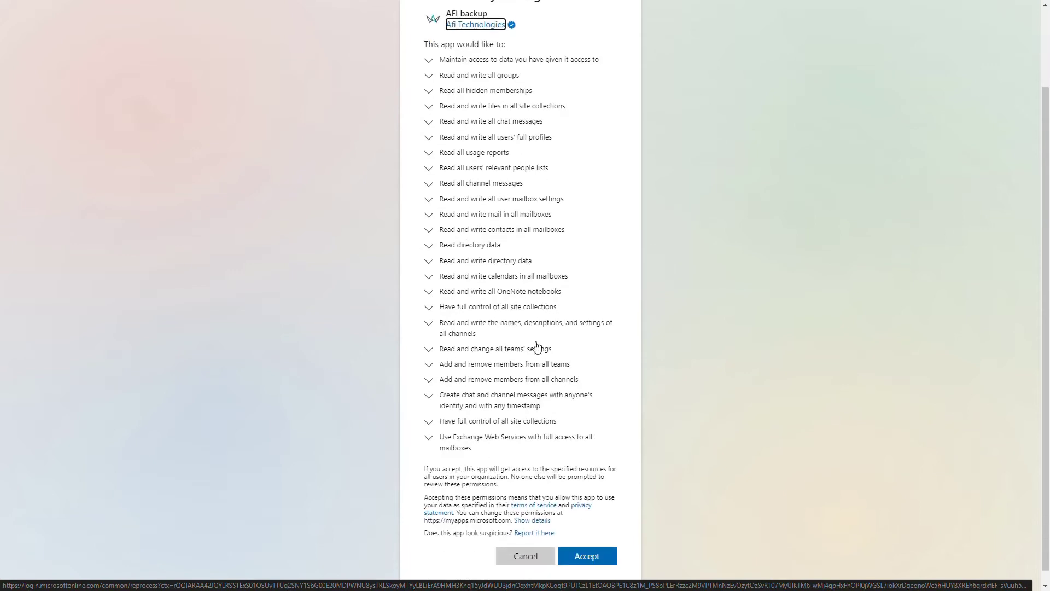
scroll(538, 346, "up", 2)
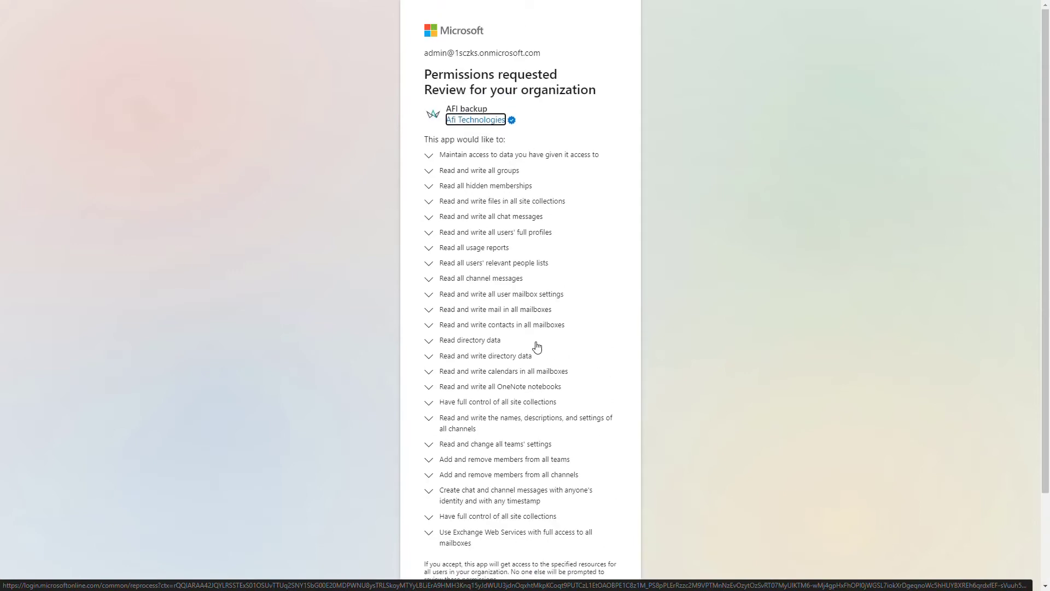
scroll(537, 347, "down", 2)
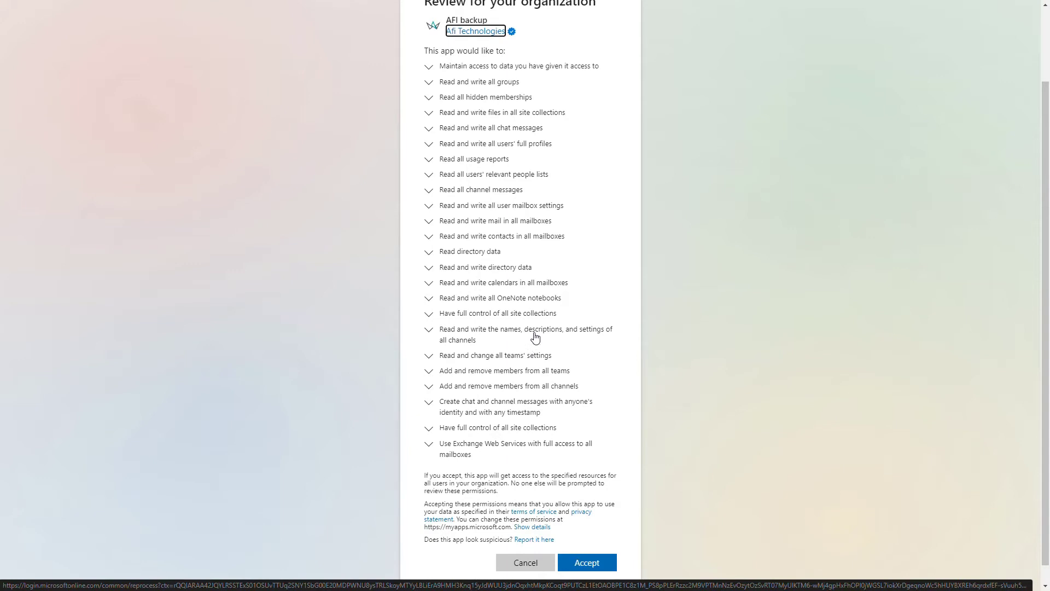
scroll(536, 337, "up", 2)
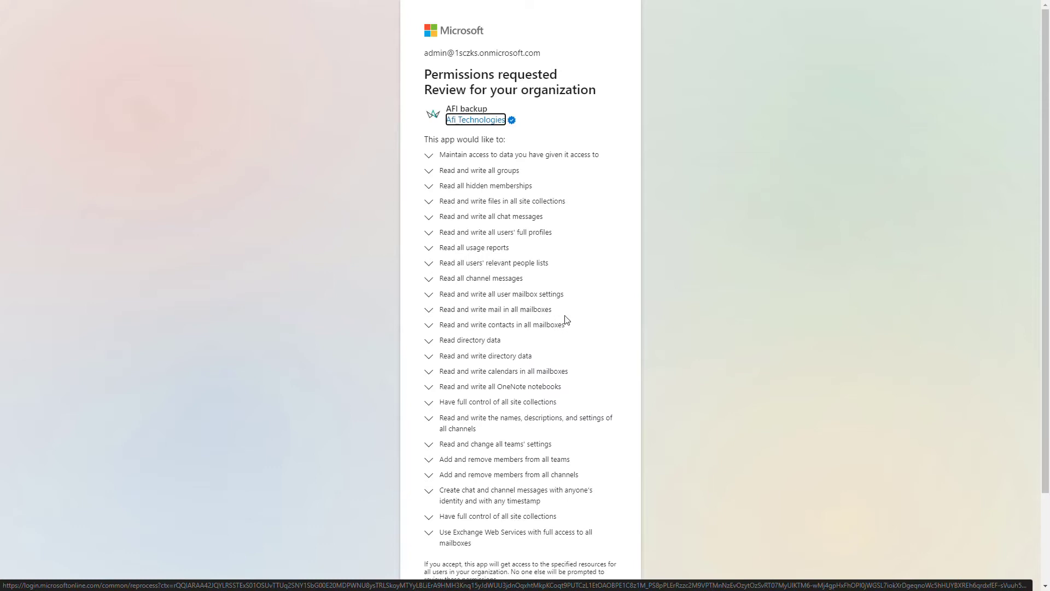
scroll(566, 320, "down", 2)
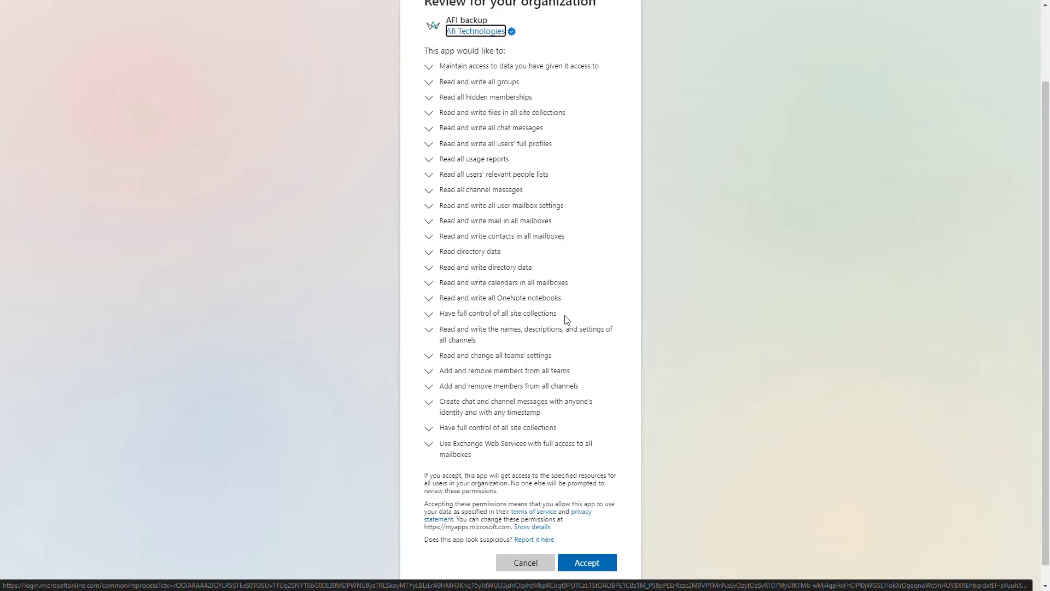
left_click(606, 563)
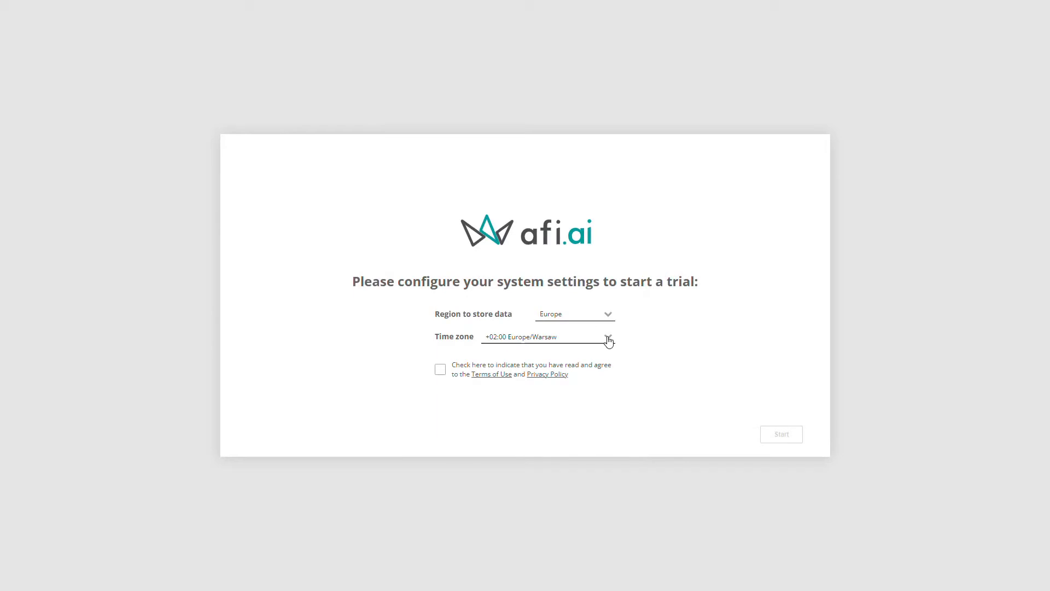
Step: Set region Europe and time zone +02:00 Poland, agree to the terms, and start setup
left_click(607, 315)
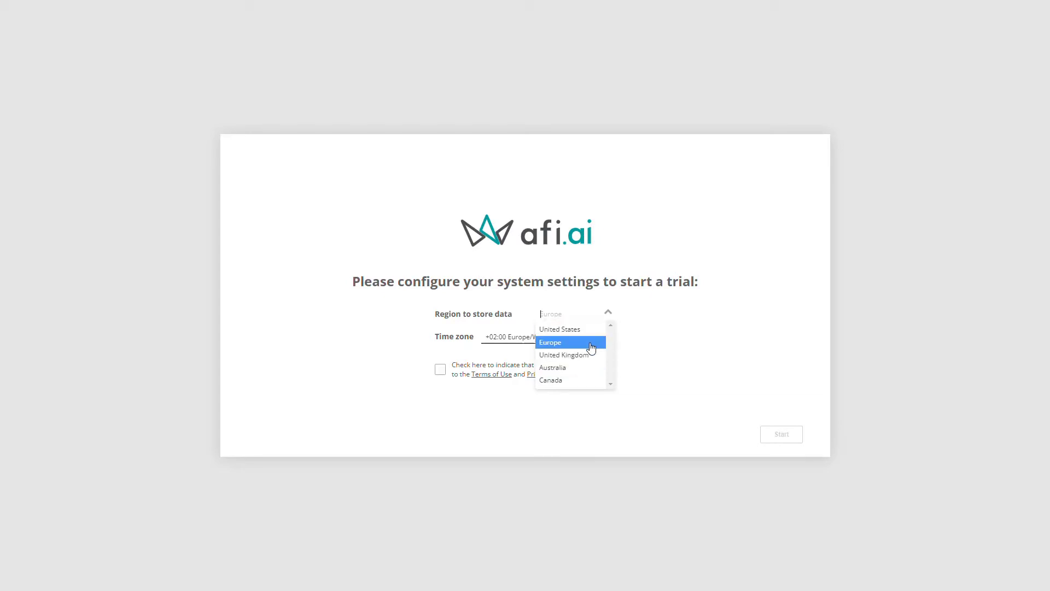
left_click(595, 341)
left_click(611, 342)
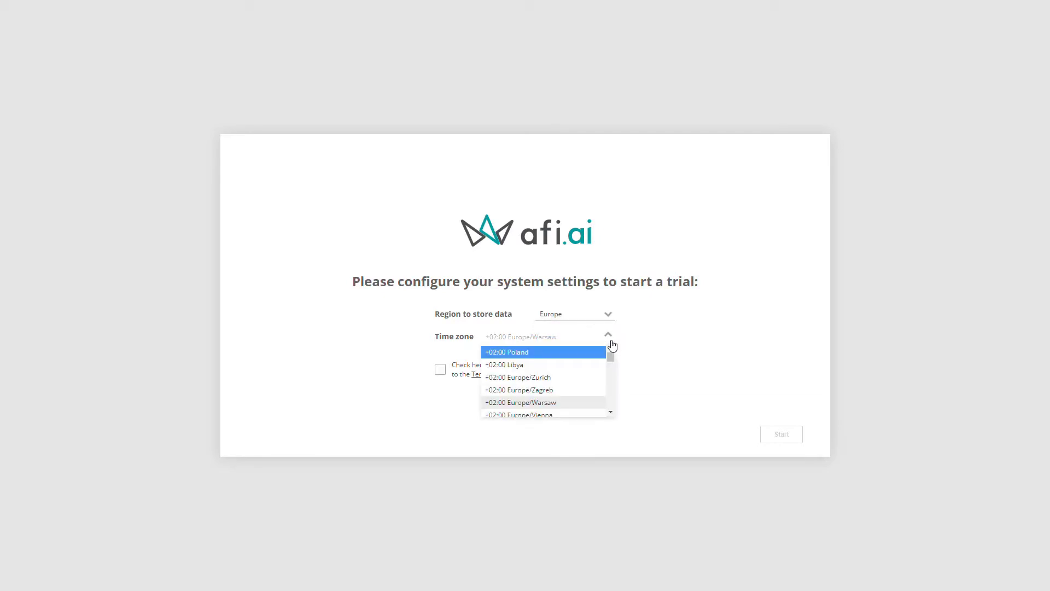
left_click(601, 352)
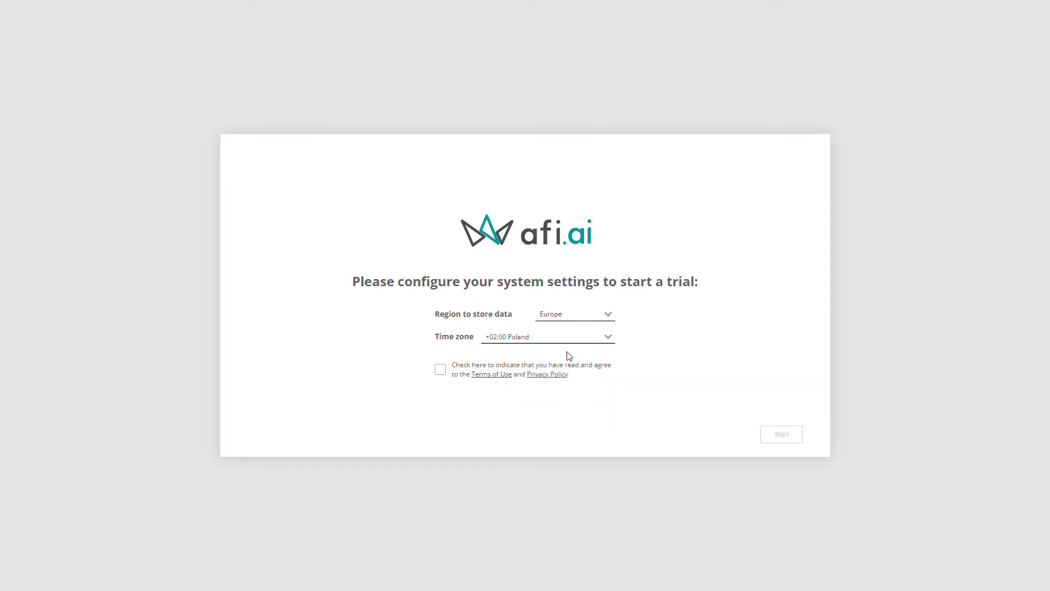
left_click(443, 373)
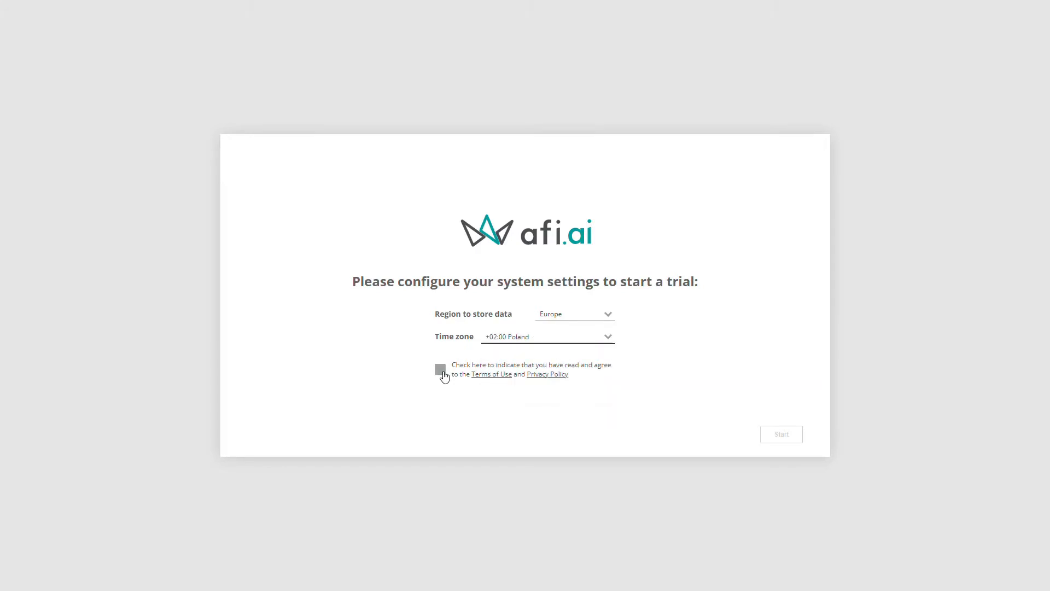
left_click(555, 380)
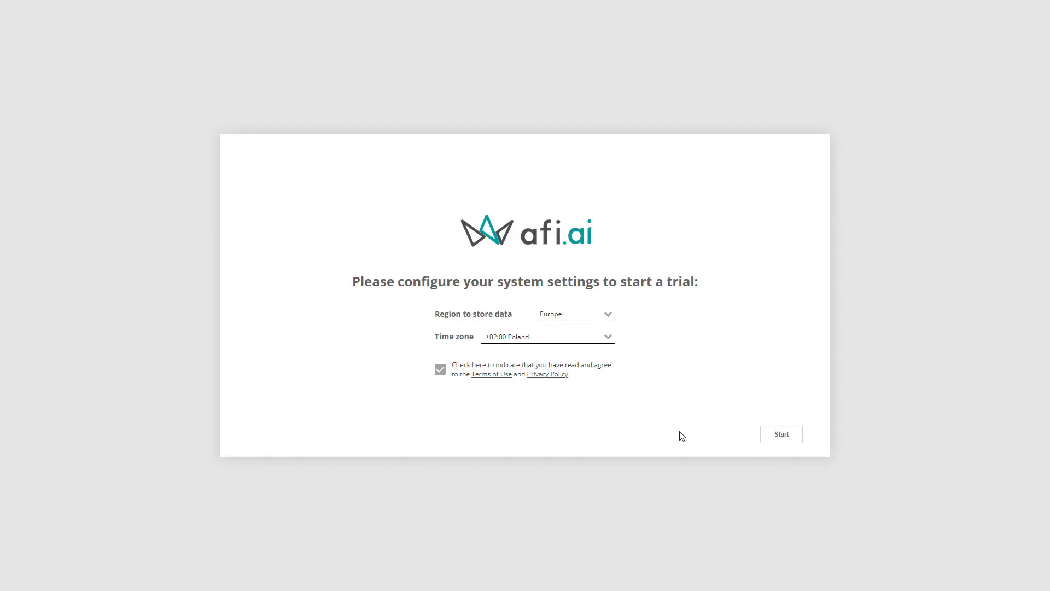
left_click(791, 439)
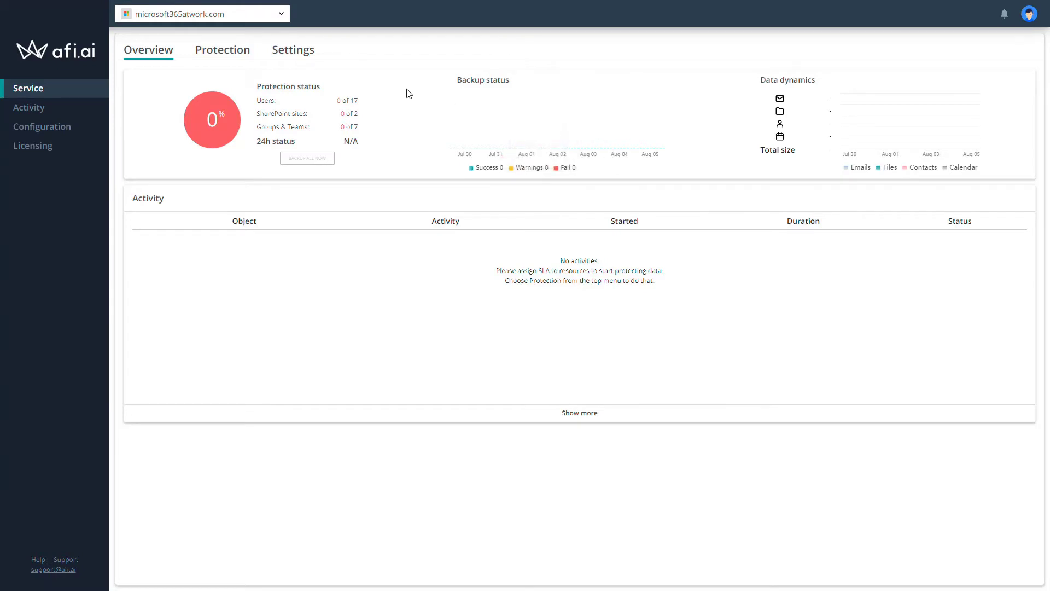
Step: Subscribe to the Office365 backup plan for 15 users at $45.00/month under Licensing
left_click(71, 149)
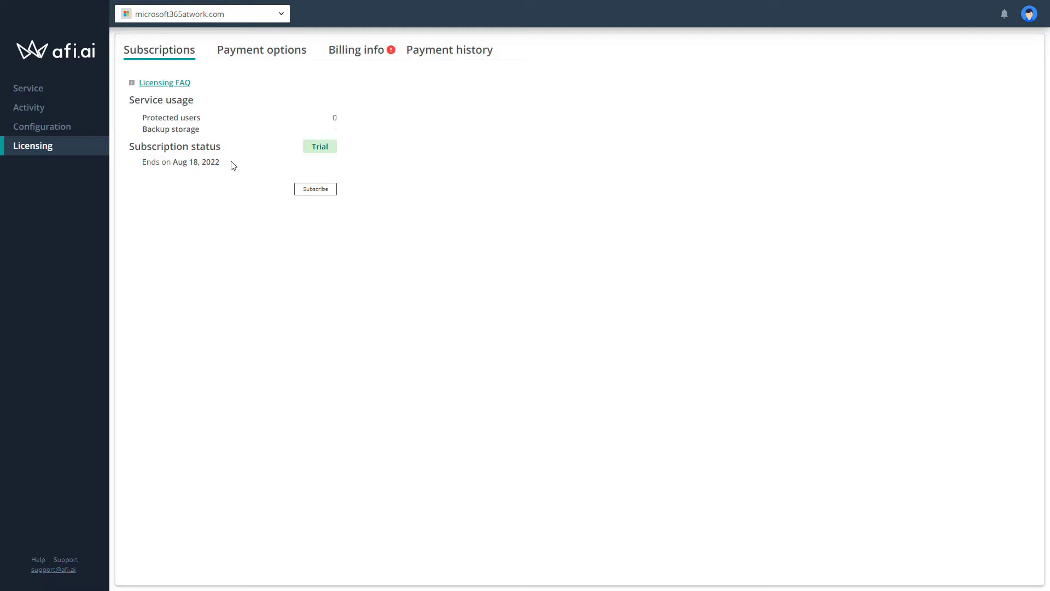
left_click(316, 190)
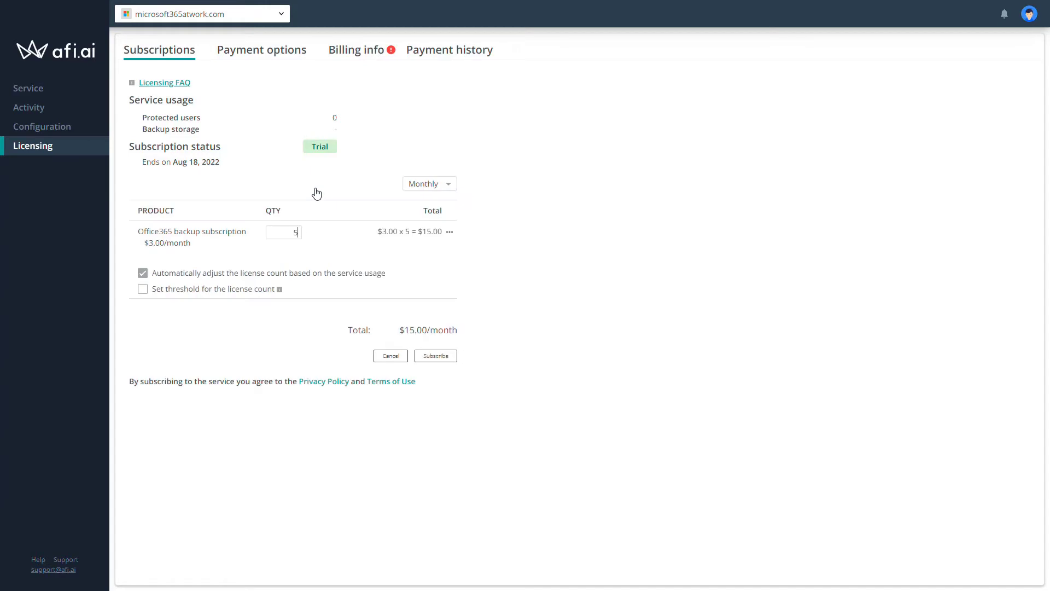
left_click_drag(283, 227, 353, 237)
type("15")
left_click_drag(402, 333, 475, 319)
left_click(598, 293)
left_click(452, 356)
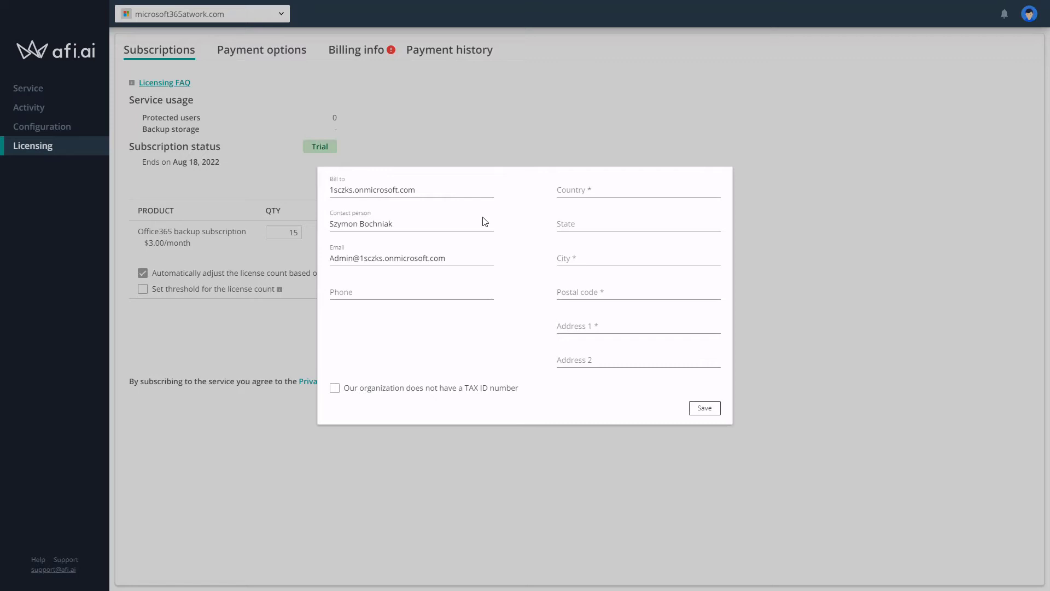
Step: Fill in the billing details from the browser's saved billing address suggestion
left_click(445, 192)
key("Down")
key("Return")
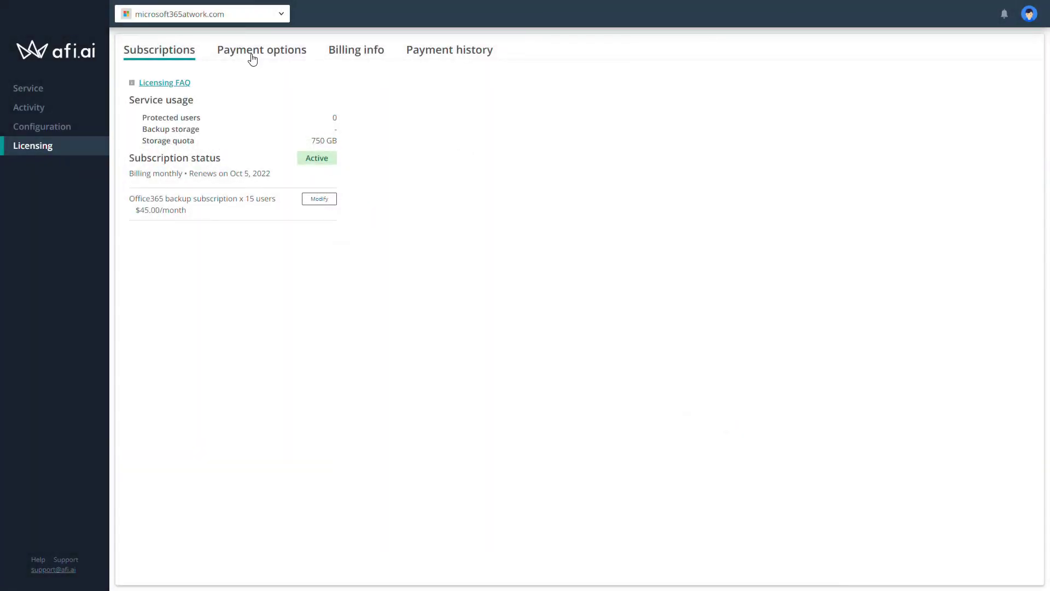
Step: Switch payment to invoice, then modify the 15-user subscription to add a discount code
left_click(253, 57)
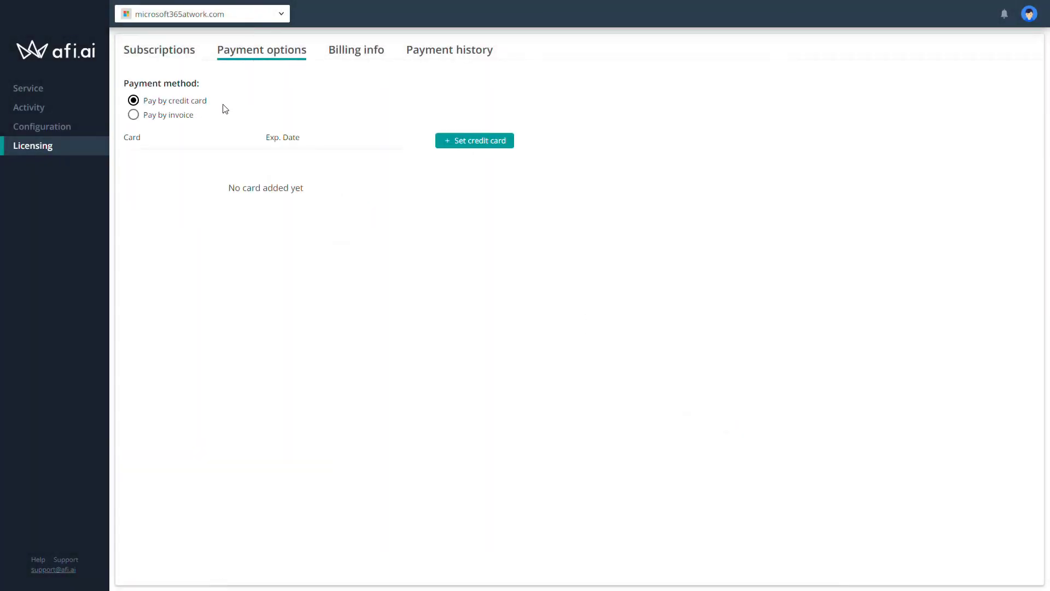
left_click(190, 122)
left_click(179, 56)
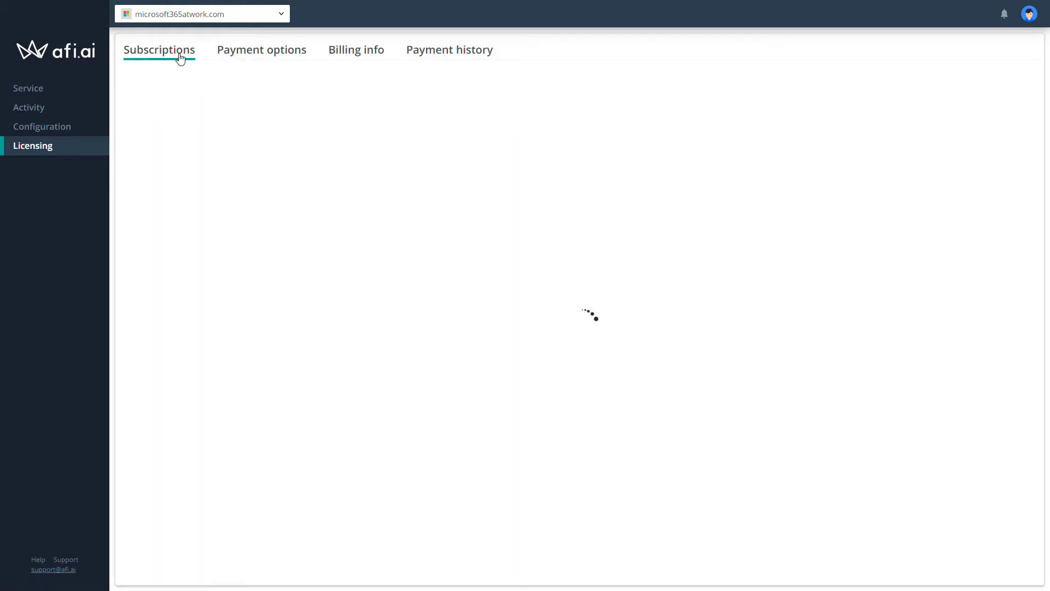
left_click(319, 199)
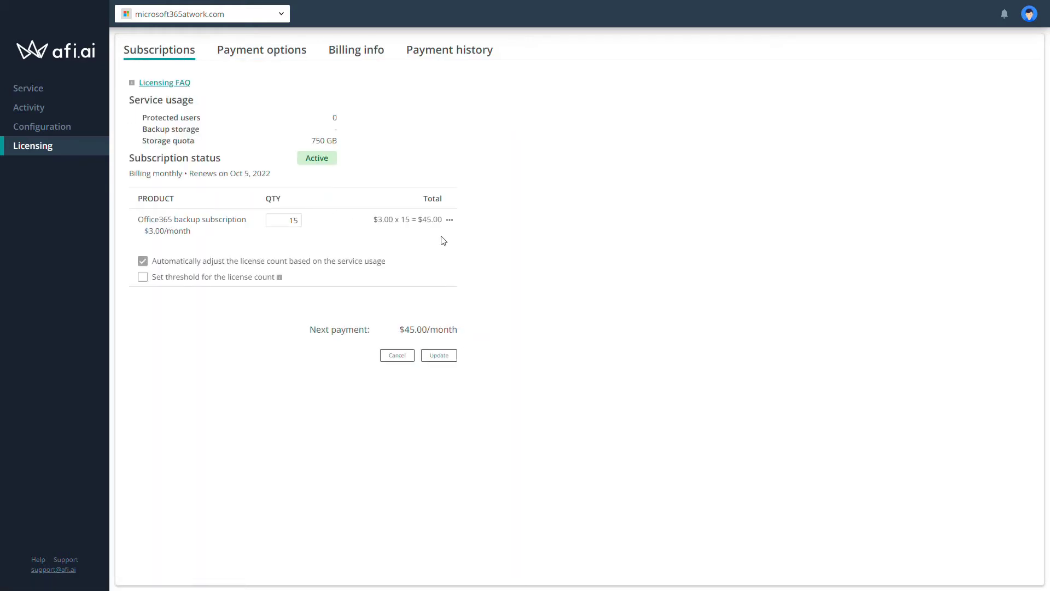
left_click(450, 223)
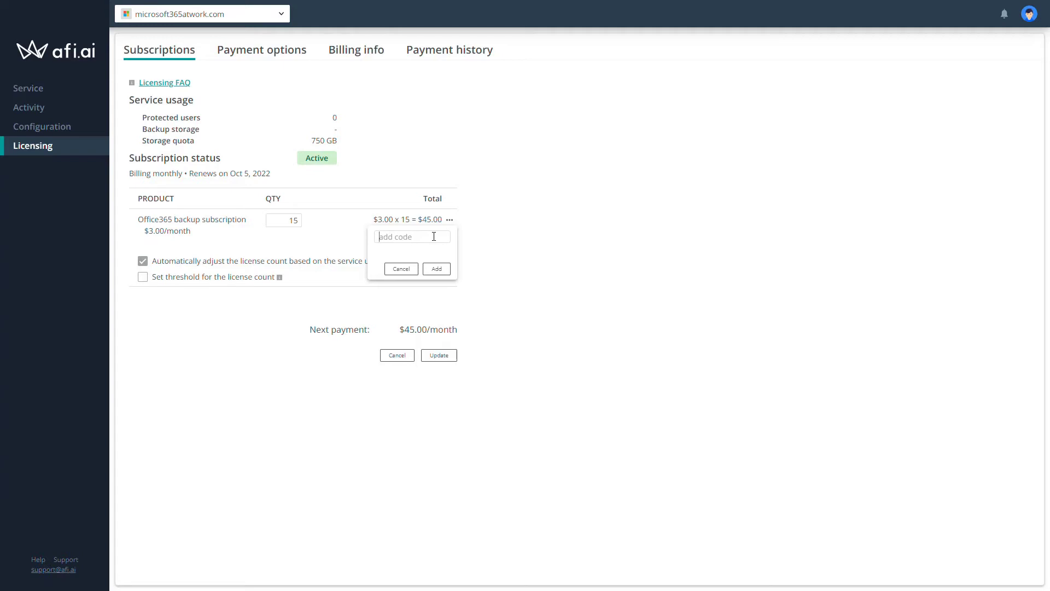
Step: Apply the pasted 100% off code to the 15-user subscription and highlight its 750 GB storage quota
key("ctrl+v")
left_click(445, 273)
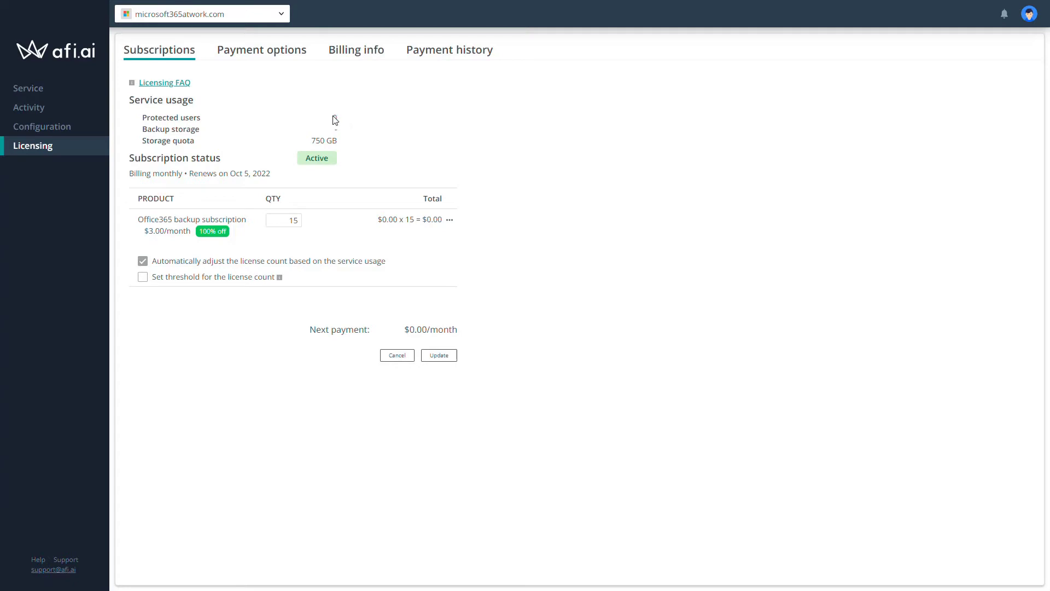
left_click_drag(306, 141, 339, 145)
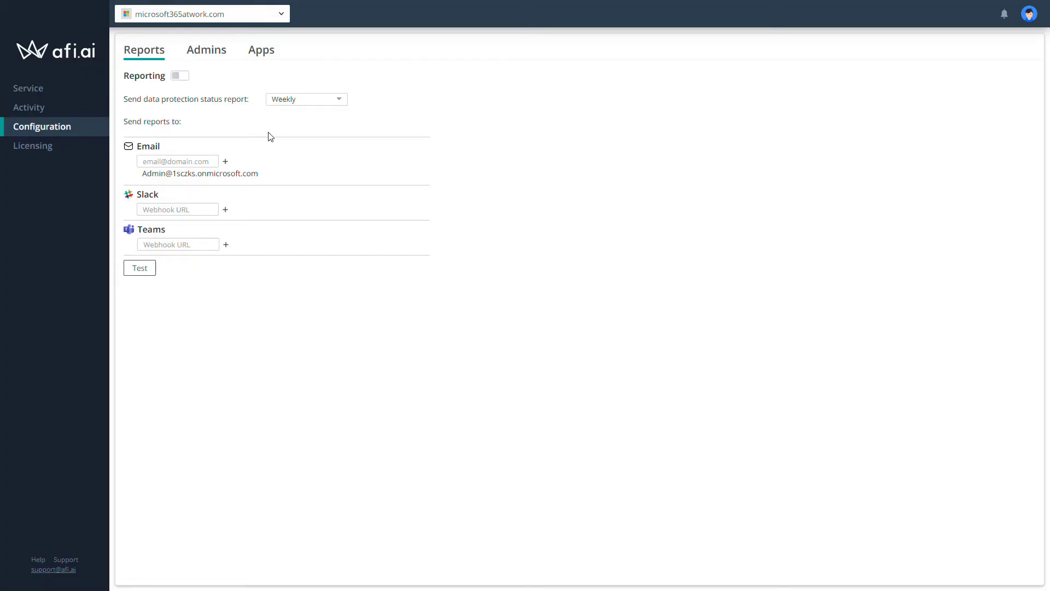
Step: Turn on weekly status reporting, next due Aug 8, 2022, and add a colleague's e-mail as recipient
left_click(308, 101)
left_click(181, 80)
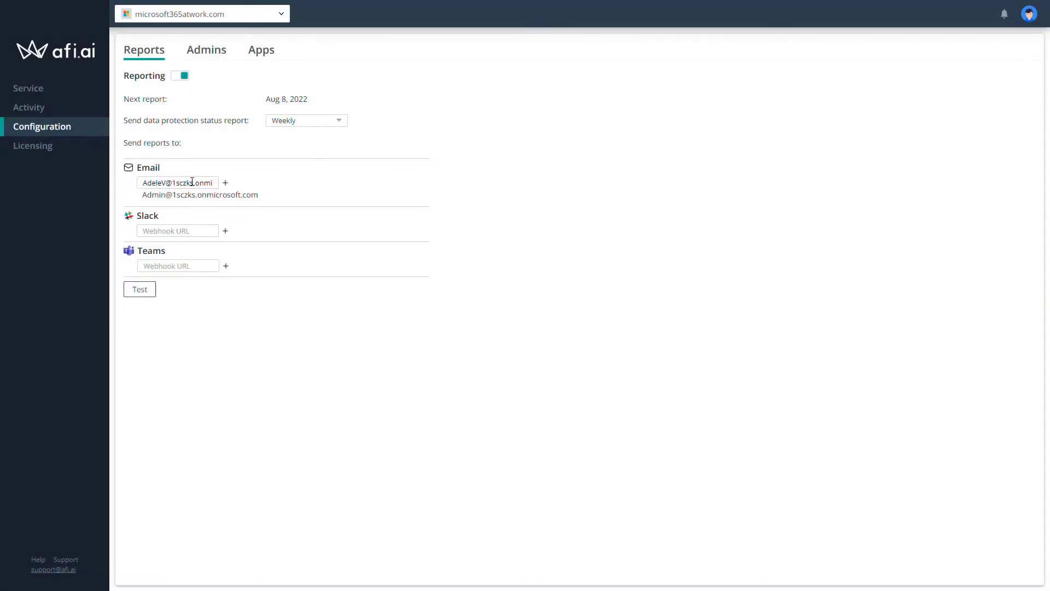
left_click(225, 182)
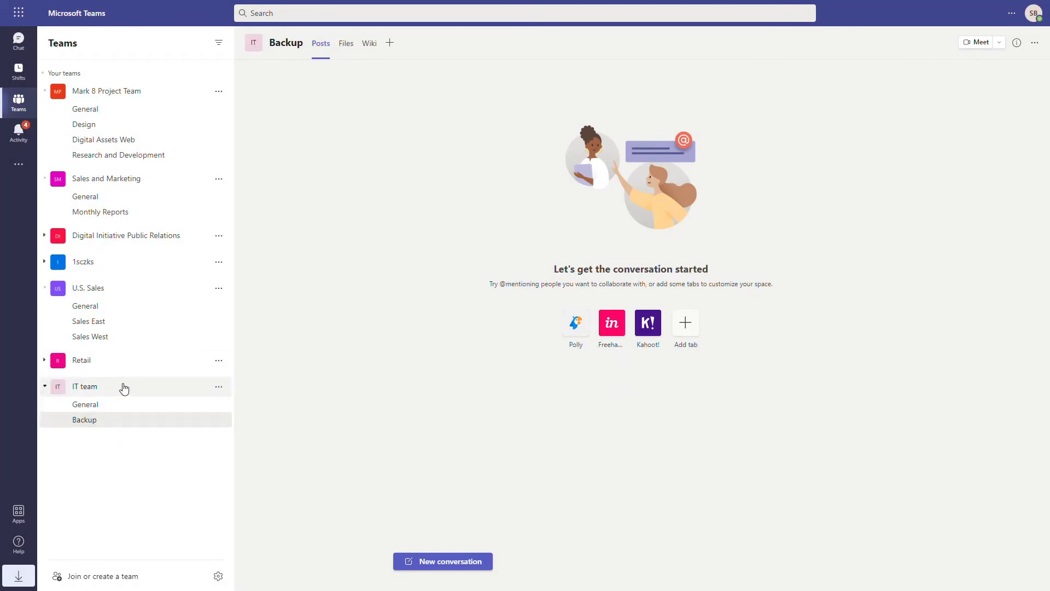
Step: Add the Incoming Webhook connector to the Teams Backup channel and reopen its connectors list
left_click(219, 420)
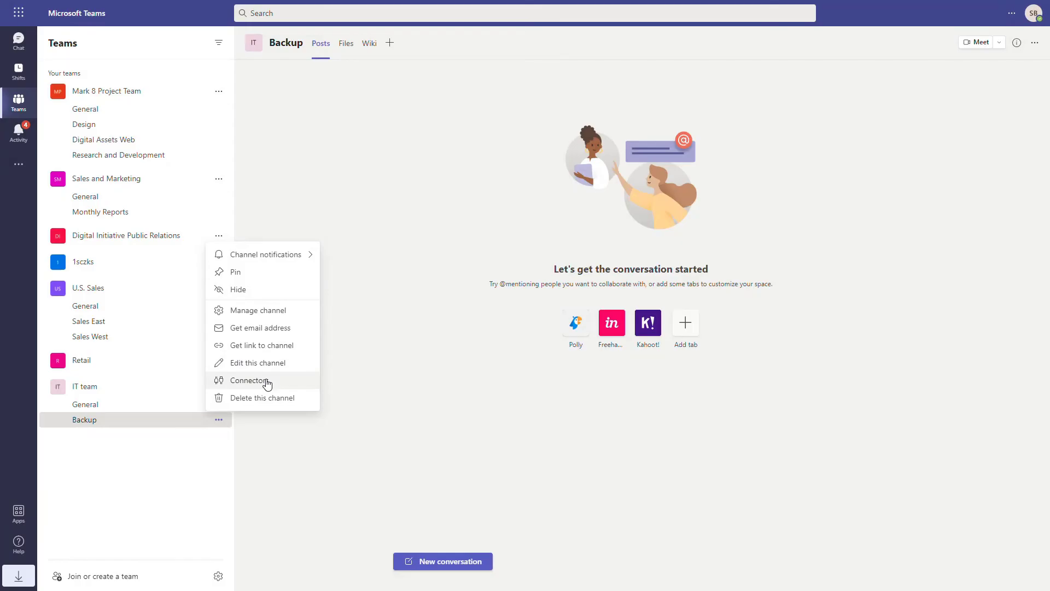
left_click(249, 380)
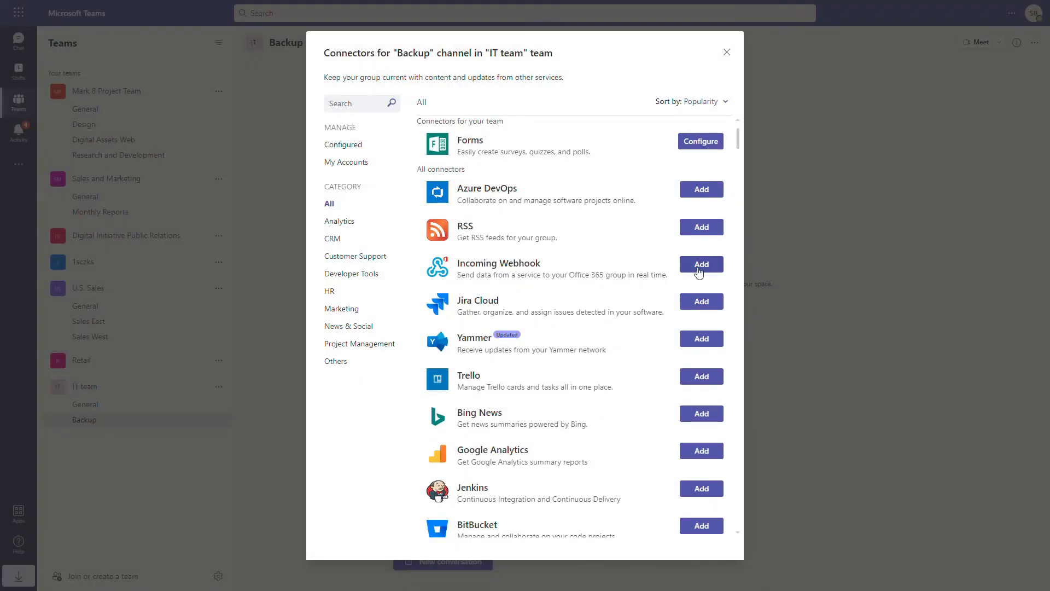
left_click(701, 265)
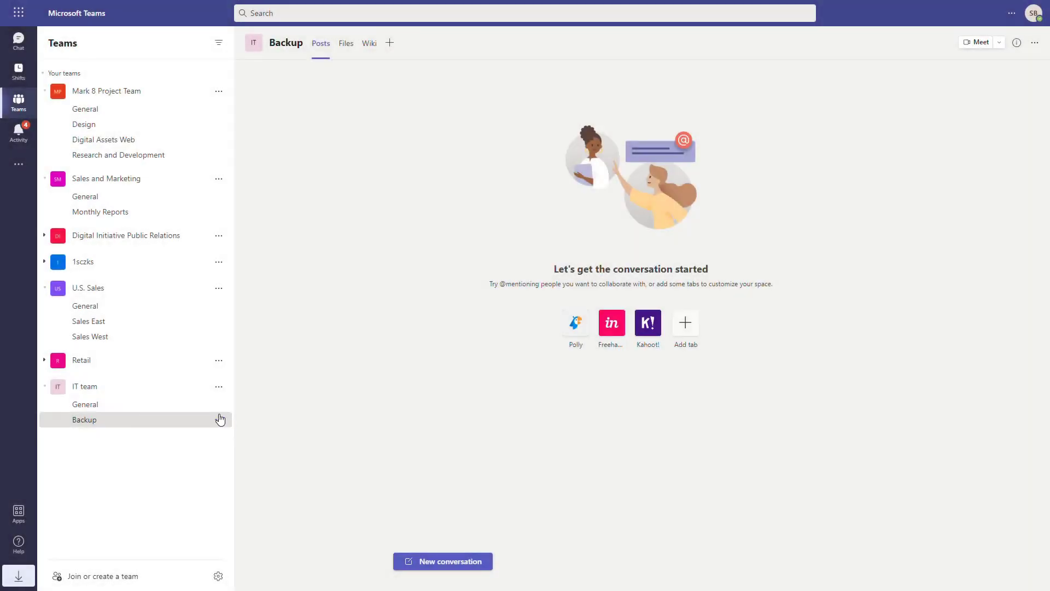
left_click(219, 419)
left_click(285, 373)
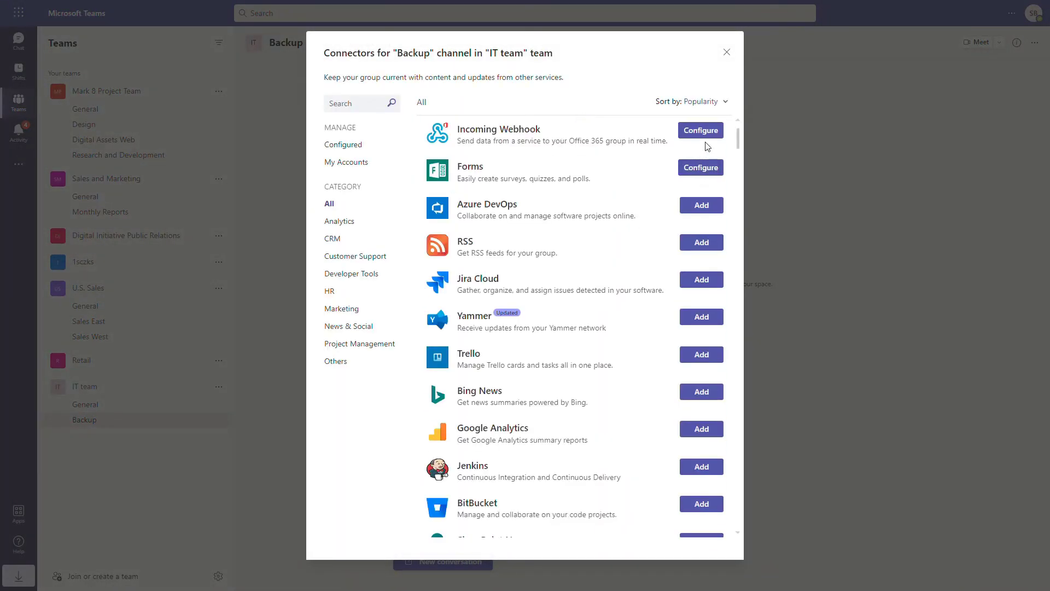
Step: Create the Incoming Webhook 'IT-BackupAFI' for the Backup channel and copy its URL
left_click(701, 142)
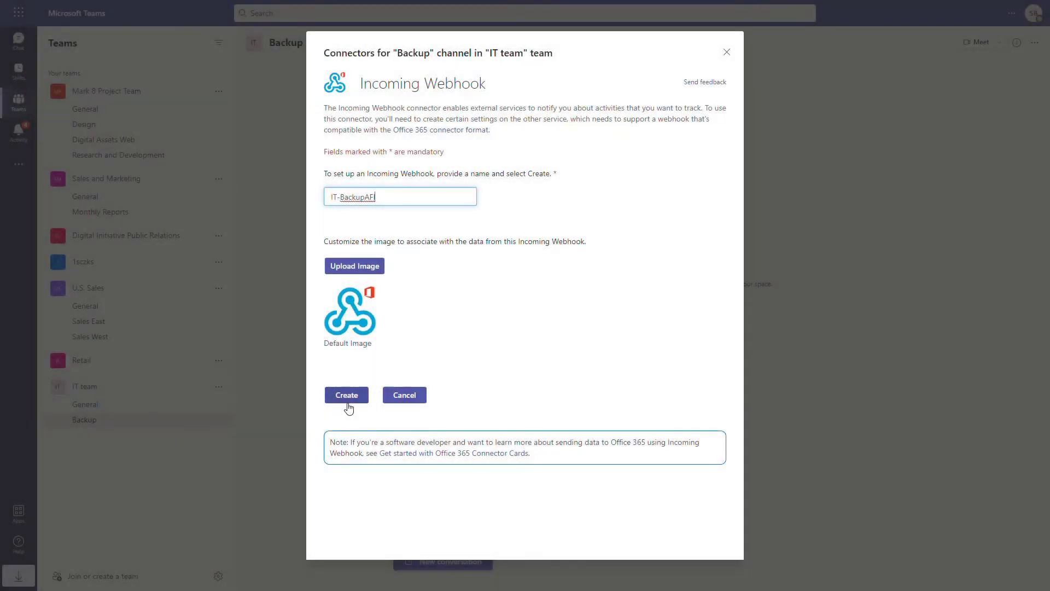
left_click(346, 396)
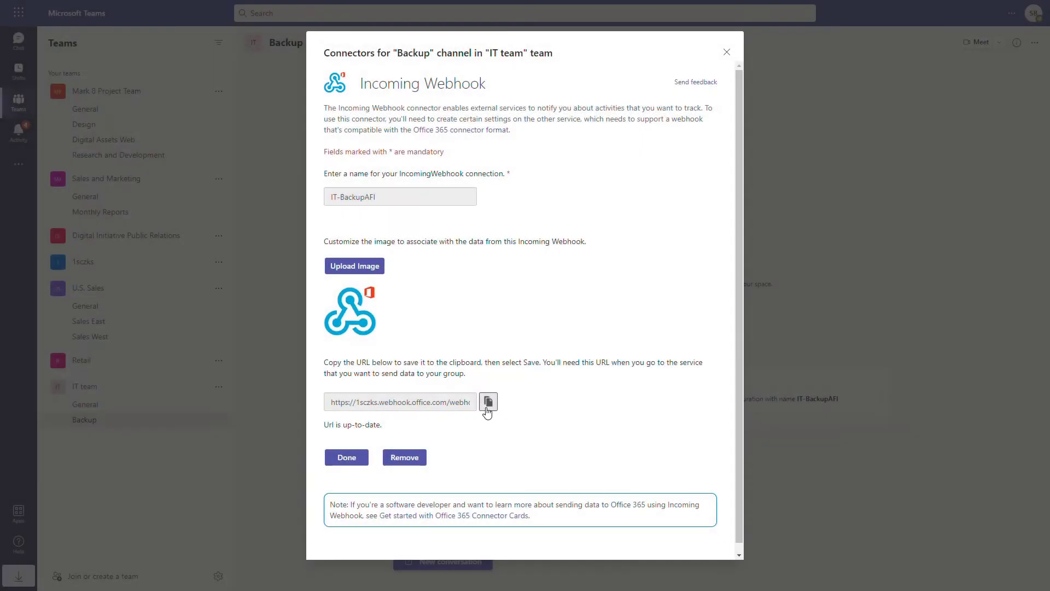
left_click(488, 402)
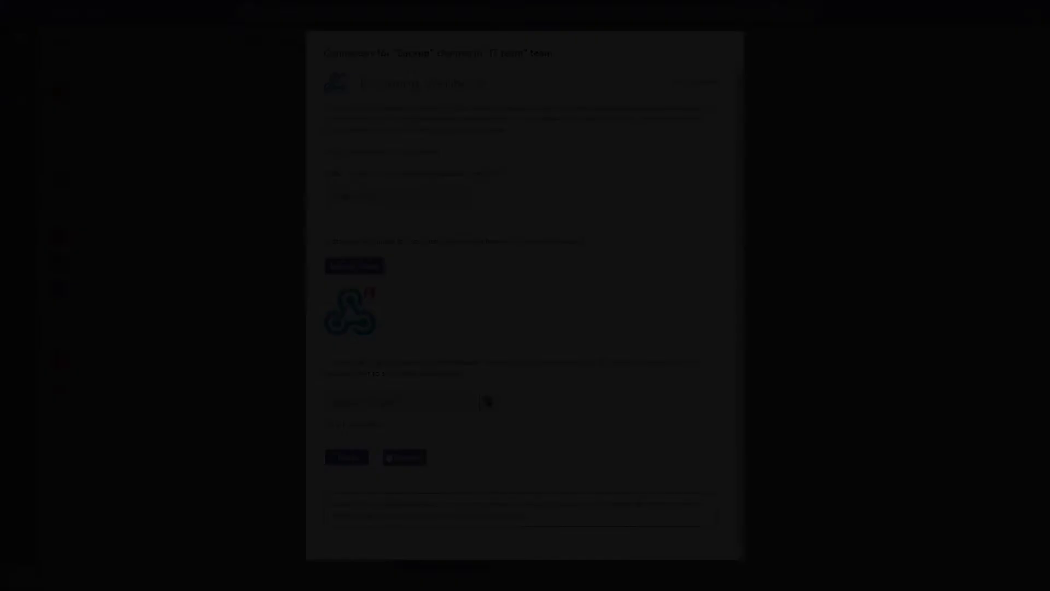
left_click(346, 458)
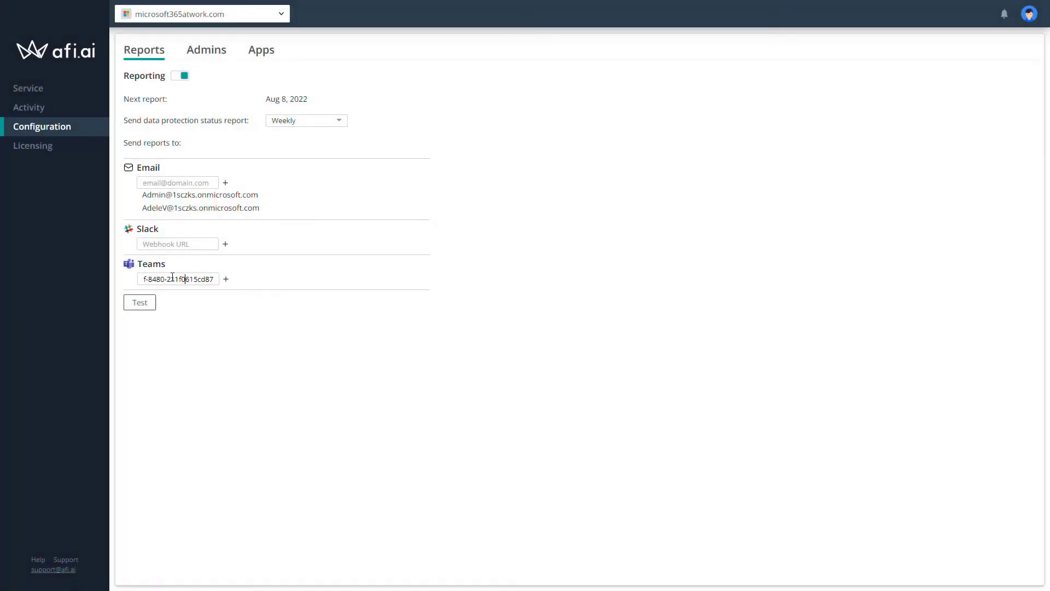
Step: Add the pasted webhook URL as a Teams report destination and send a test report
left_click_drag(173, 277, 59, 268)
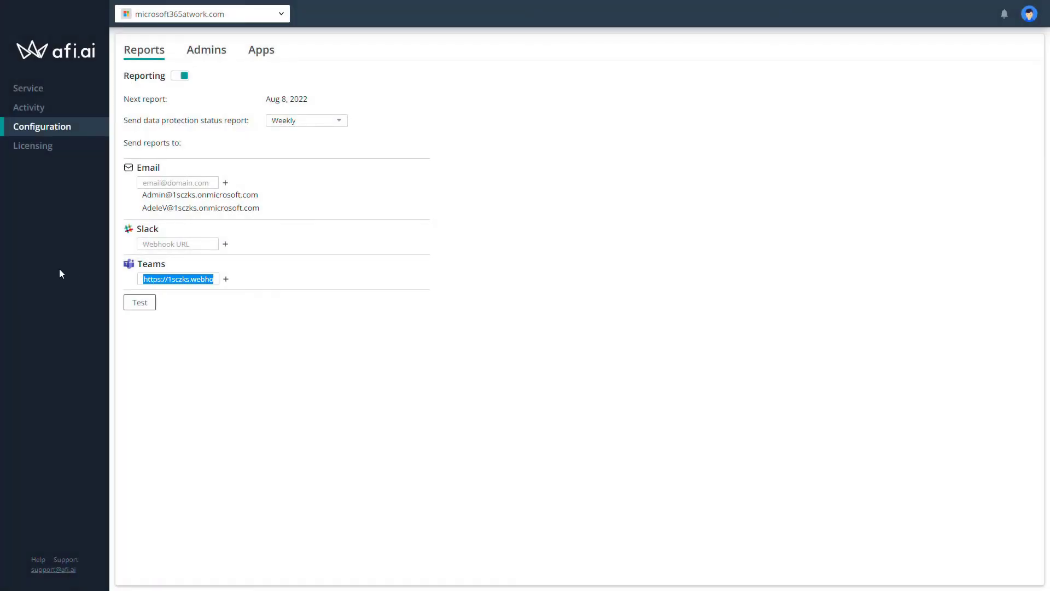
left_click(227, 280)
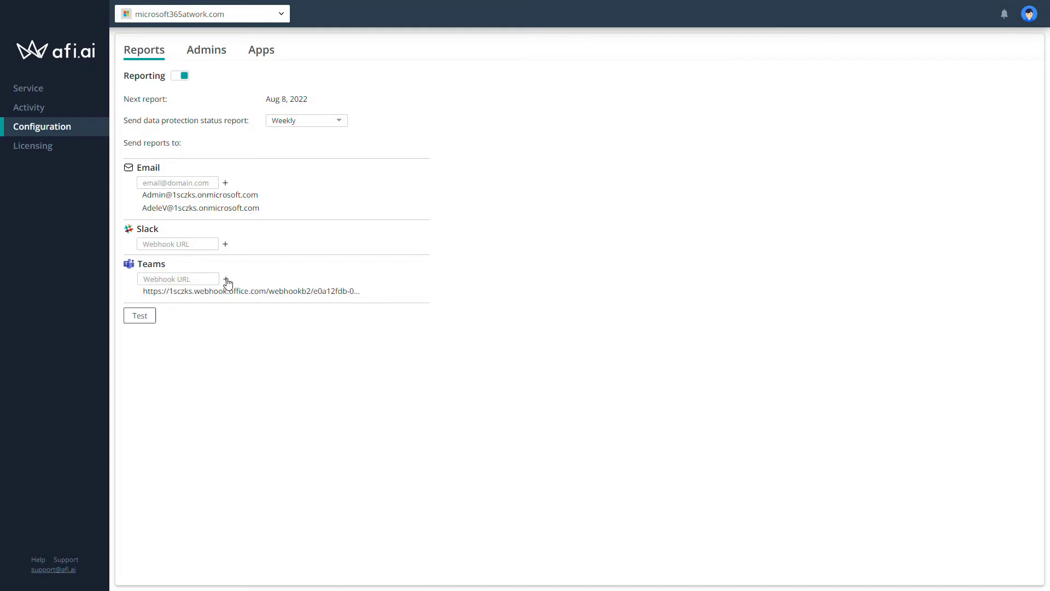
left_click(140, 316)
Step: On the Admins page, invite a second administrator by pasting their e-mail address
left_click(220, 54)
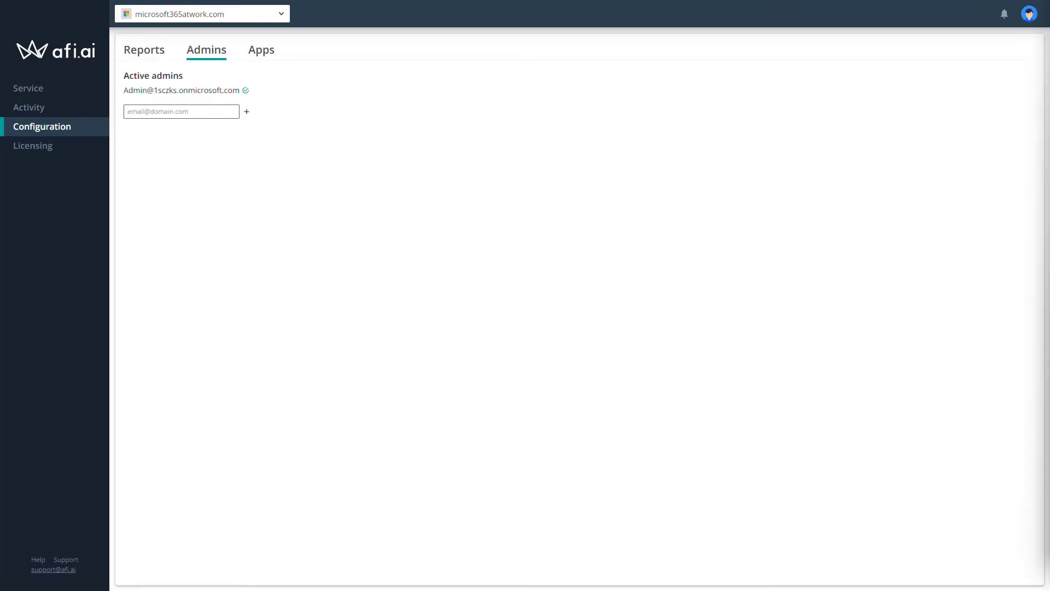
left_click(203, 115)
key("ctrl+v")
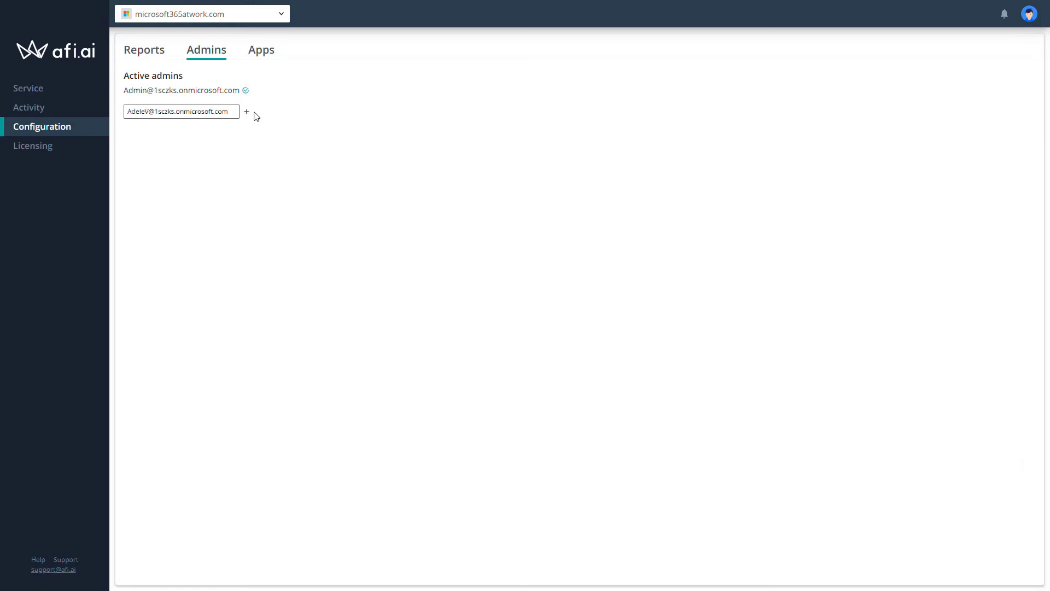
left_click(247, 114)
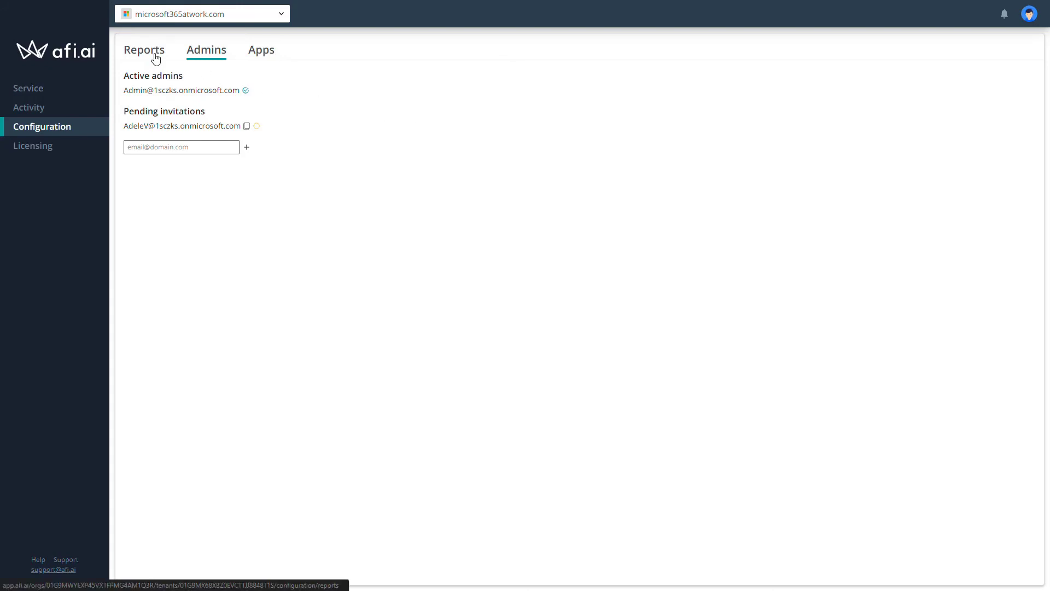
Step: Review the Service Protection list, where every user resource shows Not Protected
left_click(35, 96)
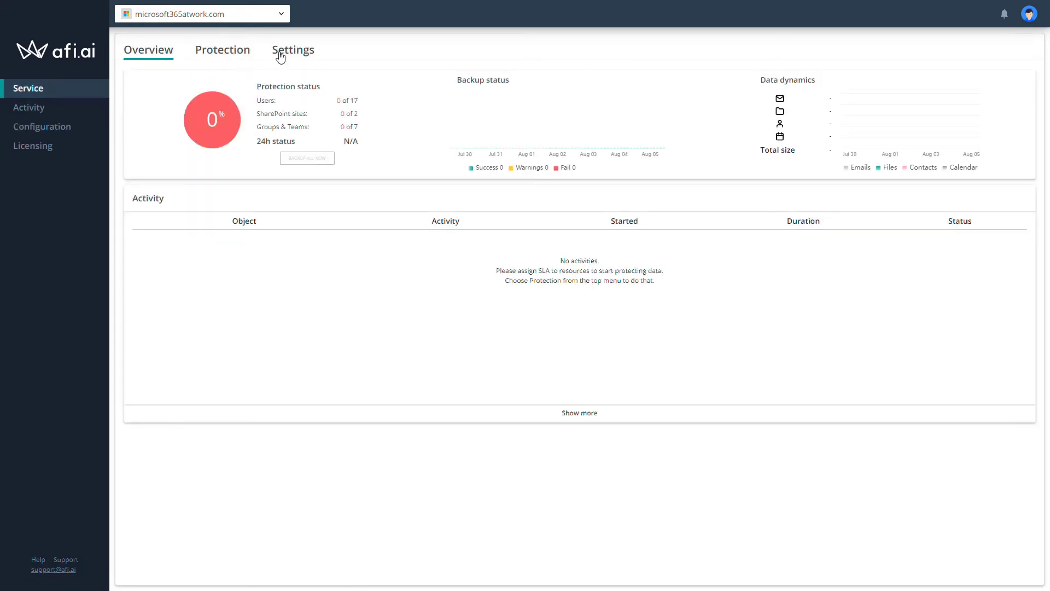
left_click(245, 50)
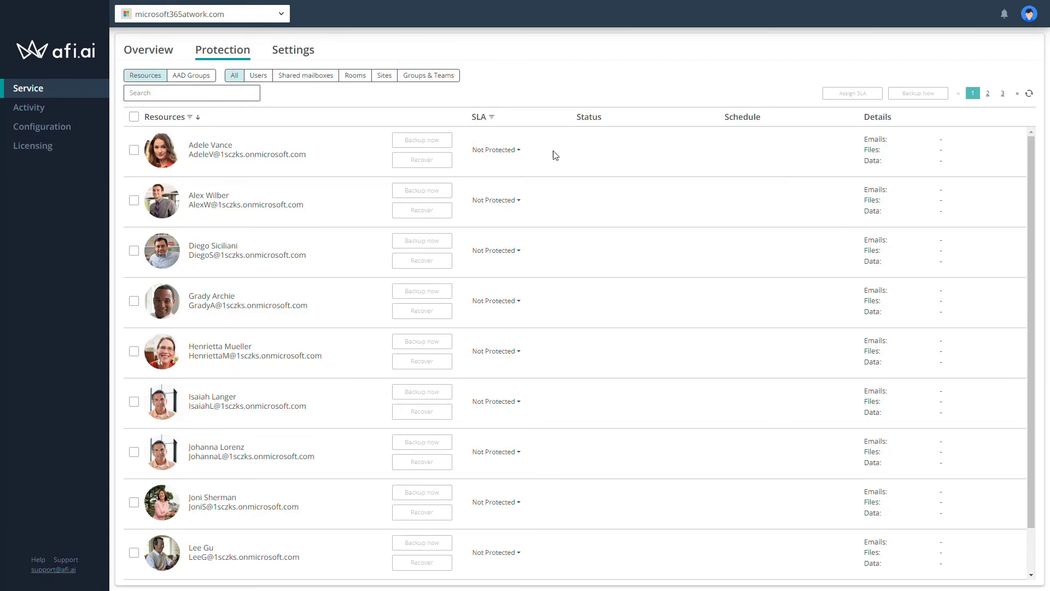
scroll(525, 239, "down", 1)
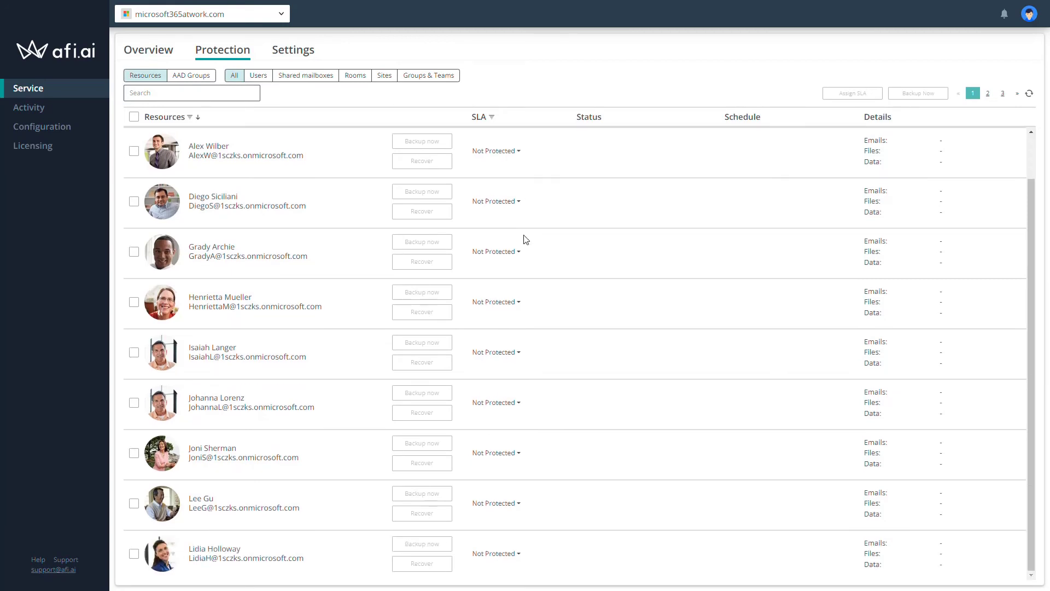
scroll(492, 225, "up", 1)
Step: Open the service Settings tab to see the Gold, Silver, Bronze and Manual SLAs
left_click(303, 51)
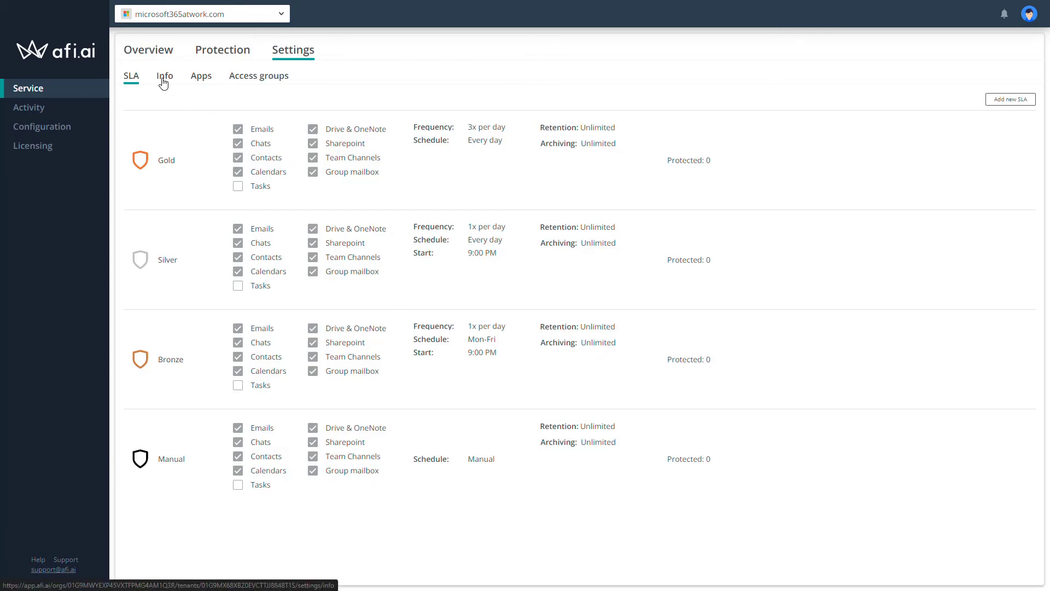
Step: List the access groups and review the Backup Operator group's permissions before closing its details
left_click(269, 85)
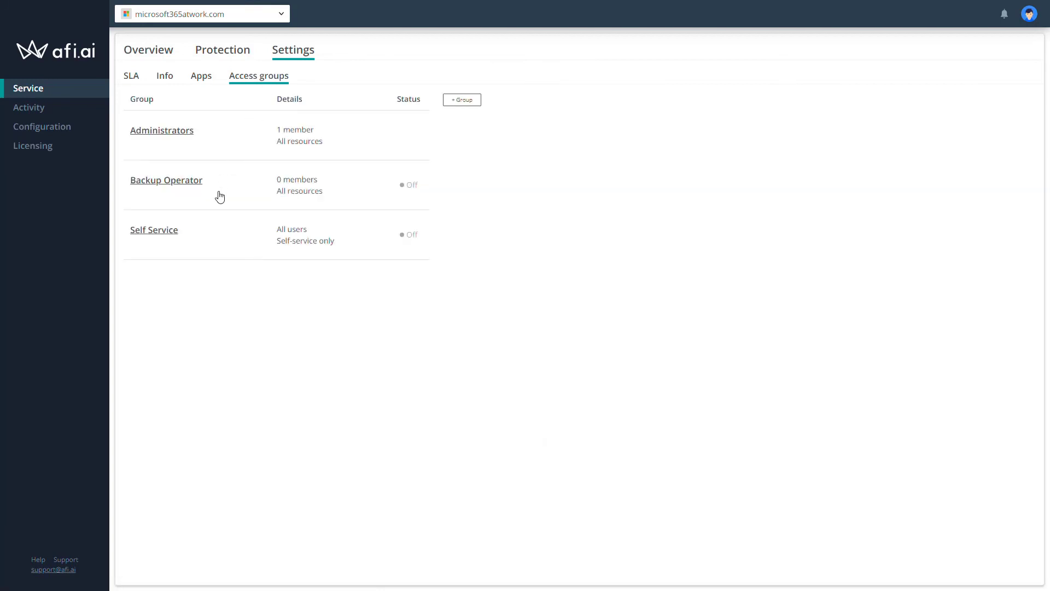
left_click(191, 188)
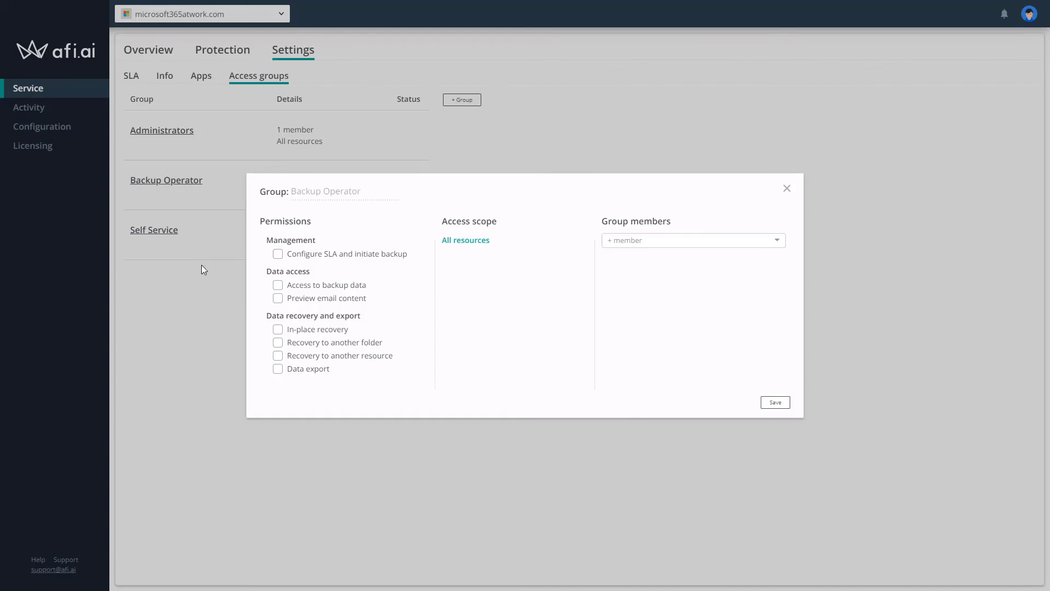
left_click(787, 190)
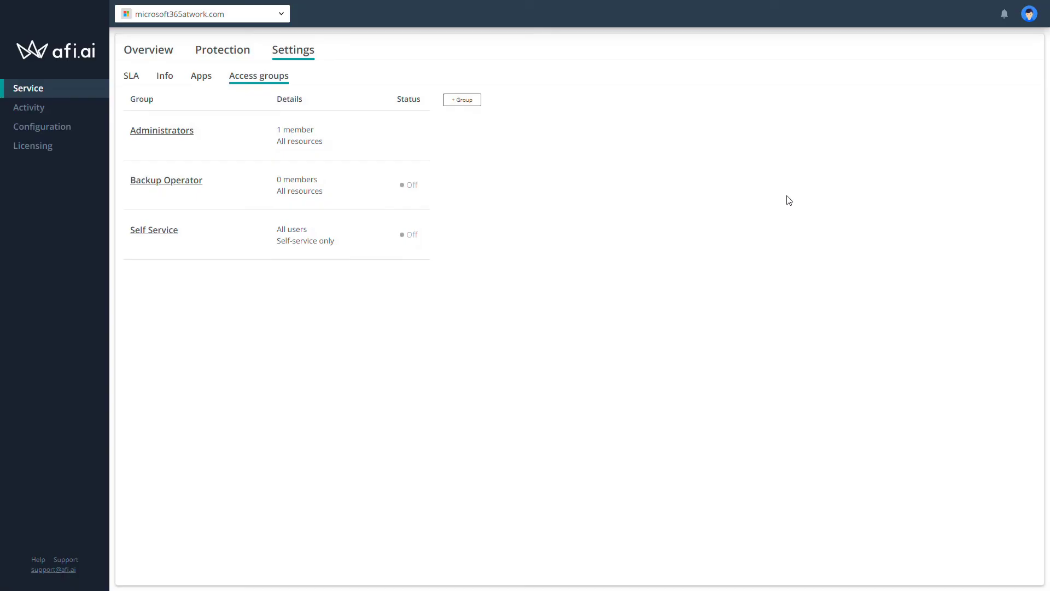